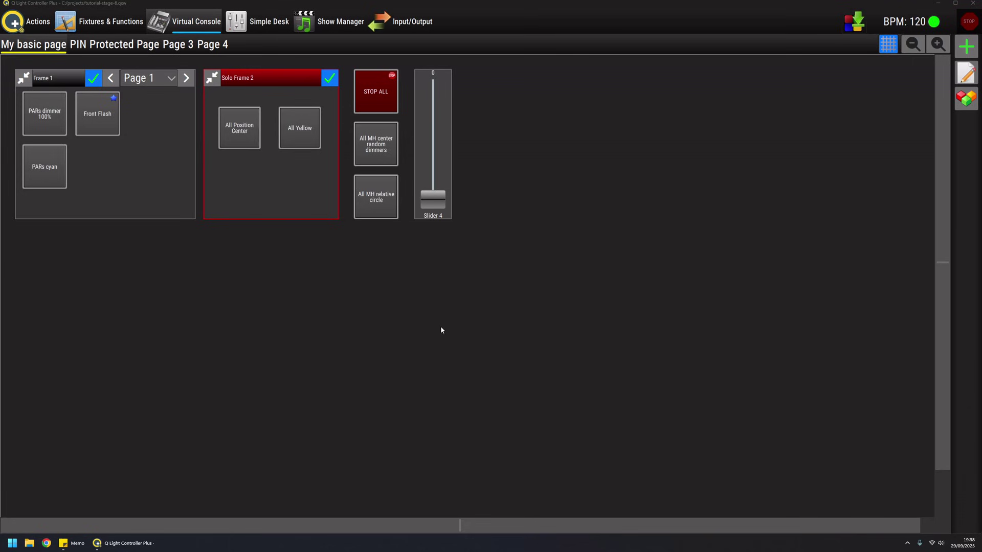
Copy the All MH relative circle button and Slider 4 and paste them lower on the page.
{"action": "left_click", "coordinate": [966, 74]}
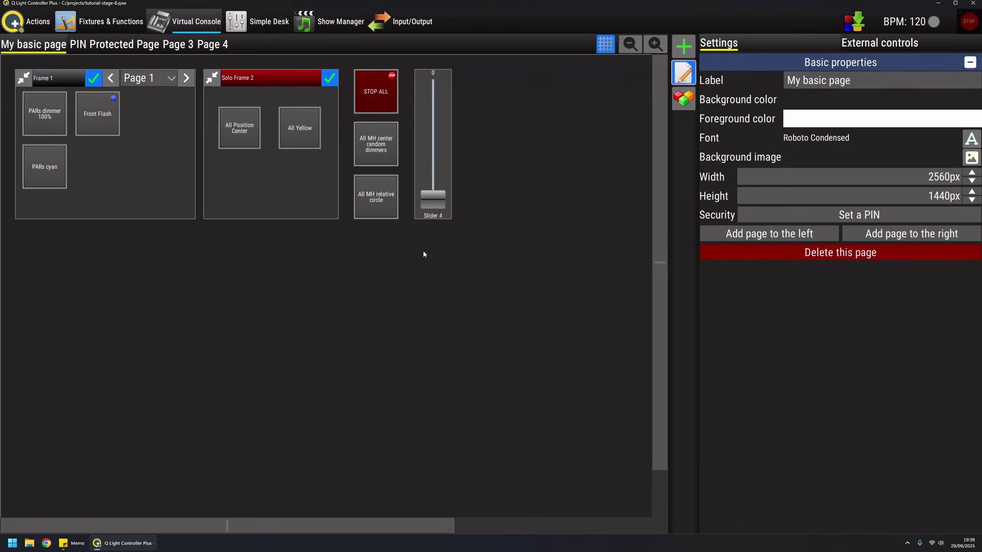
{"action": "left_click", "coordinate": [380, 203]}
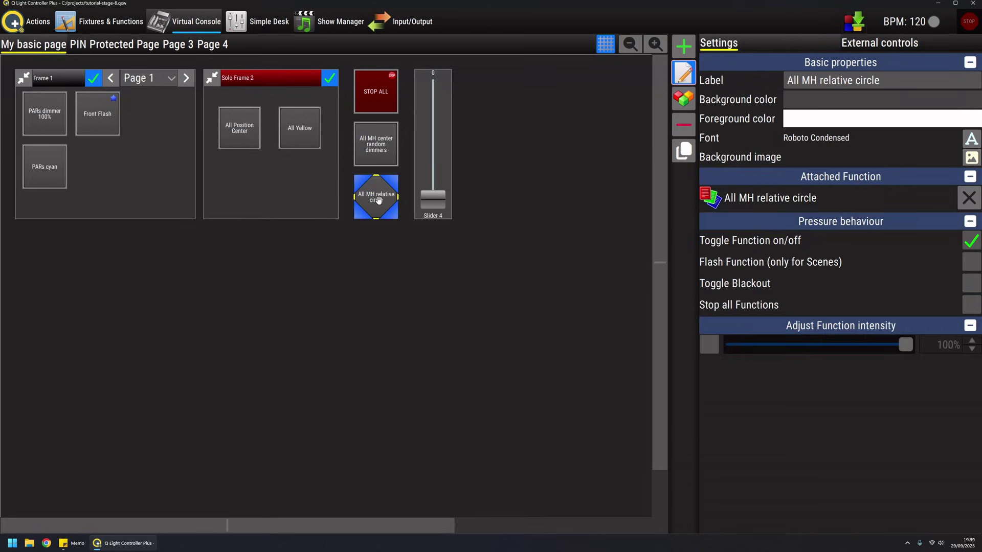
{"action": "left_click", "coordinate": [438, 163], "text": "ctrl"}
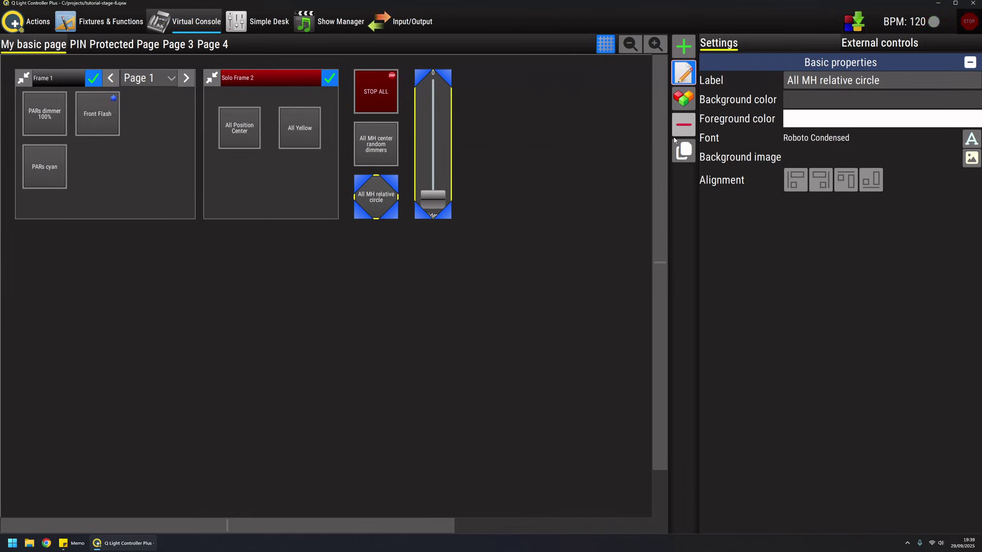
{"action": "left_click", "coordinate": [685, 153]}
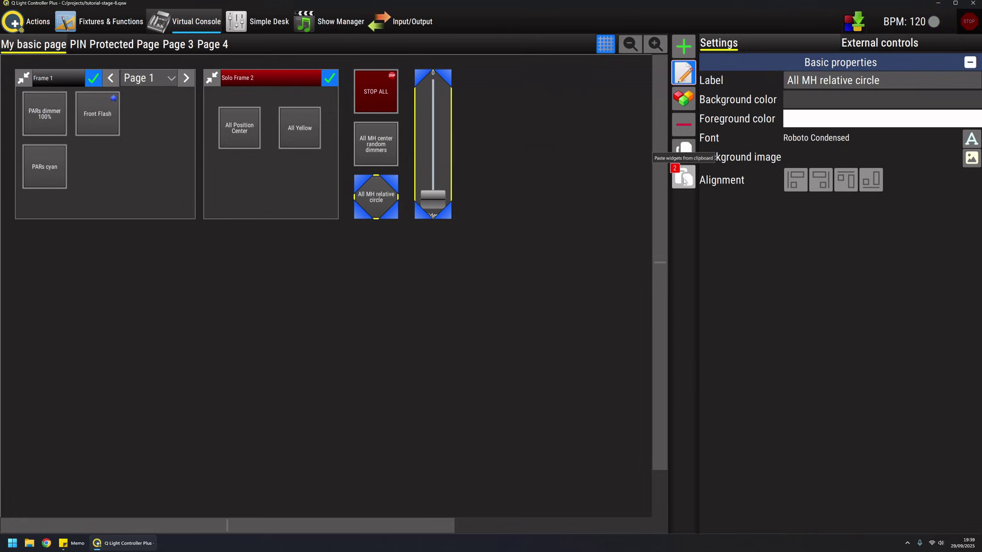
{"action": "left_click_drag", "start_coordinate": [686, 181], "coordinate": [141, 288]}
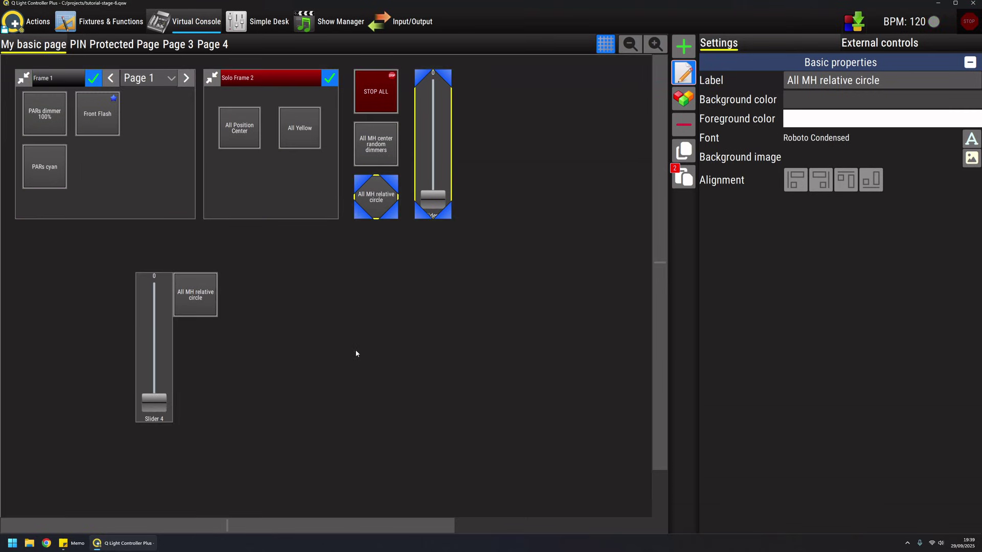
Delete the pasted copies of Slider 4 and the All MH relative circle button.
{"action": "left_click", "coordinate": [543, 176]}
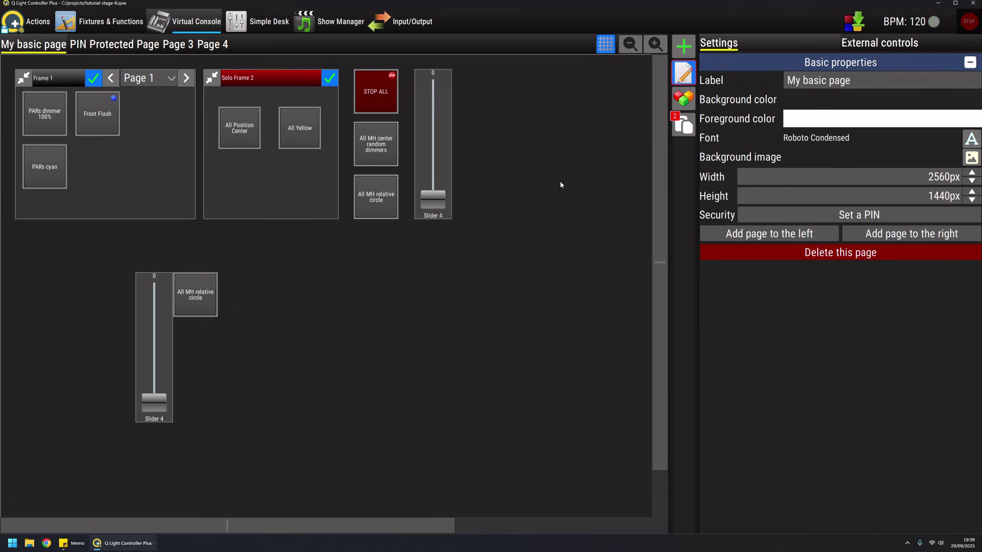
{"action": "left_click", "coordinate": [153, 347]}
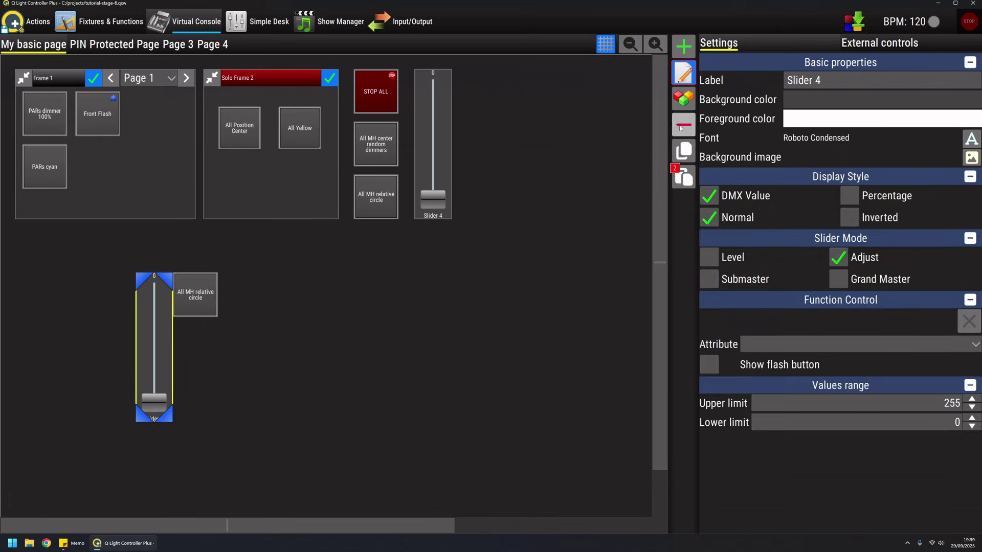
{"action": "key", "text": "Delete"}
{"action": "left_click", "coordinate": [447, 309]}
{"action": "left_click", "coordinate": [204, 297]}
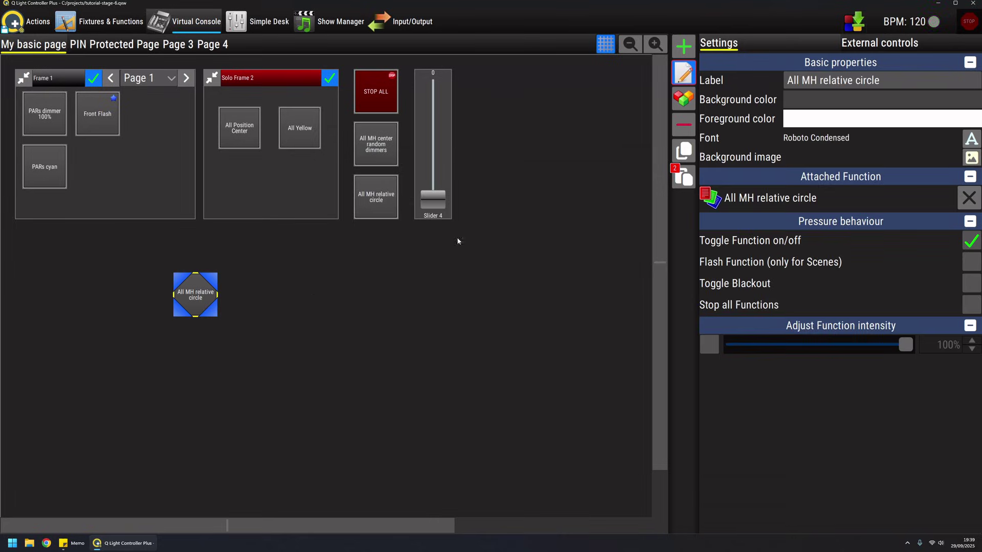
{"action": "key", "text": "Delete"}
{"action": "left_click", "coordinate": [458, 300]}
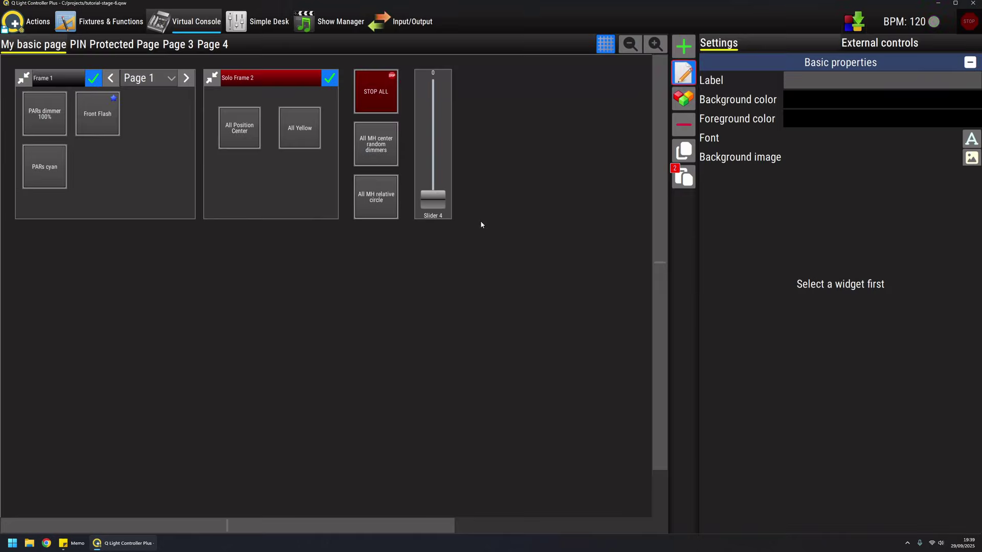
{"action": "left_click", "coordinate": [690, 75]}
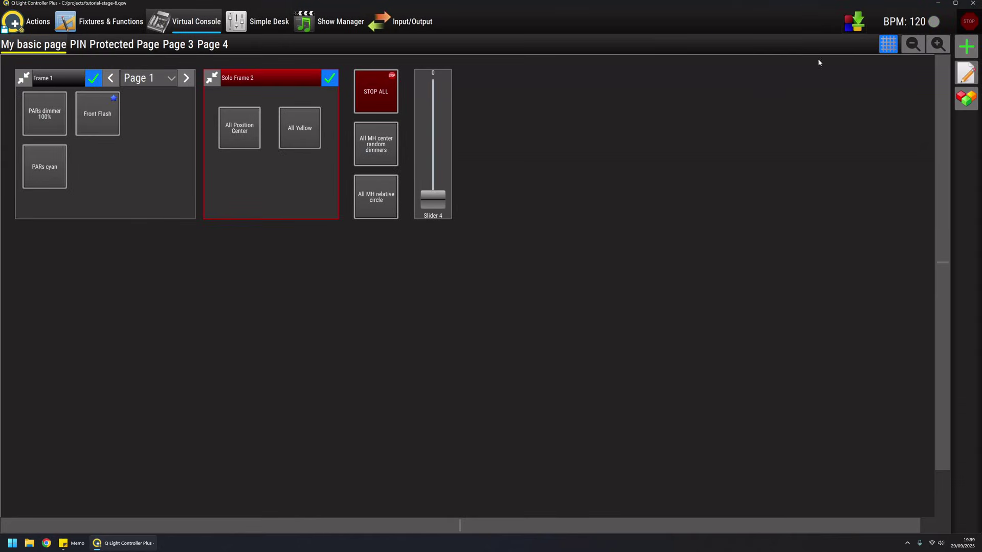
Add Knob 13 from the widget list and place it below Slider 4.
{"action": "left_click", "coordinate": [967, 46]}
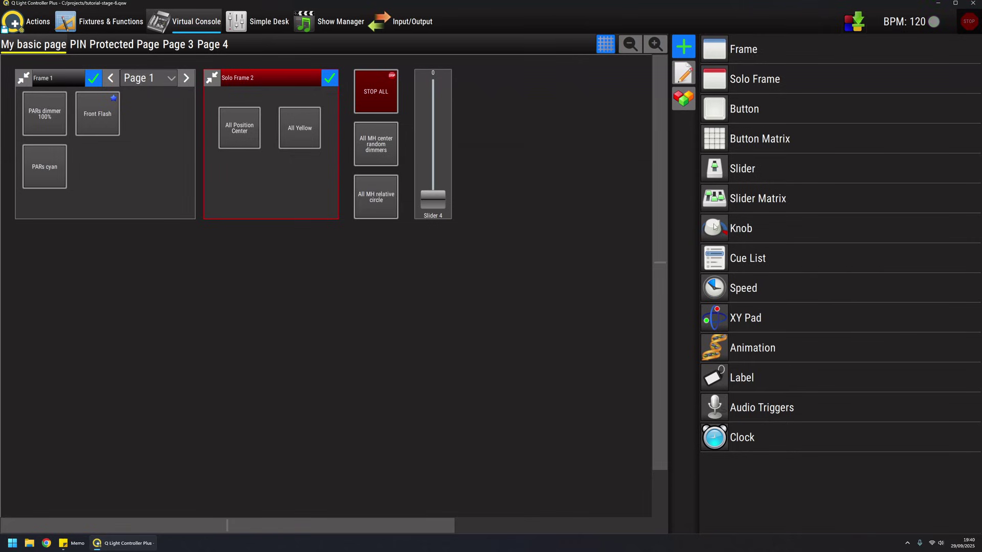
{"action": "mouse_move", "coordinate": [721, 228]}
{"action": "left_mouse_down"}
{"action": "mouse_move", "coordinate": [439, 245]}
{"action": "mouse_move", "coordinate": [435, 263]}
{"action": "left_mouse_up"}
{"action": "left_click", "coordinate": [683, 73]}
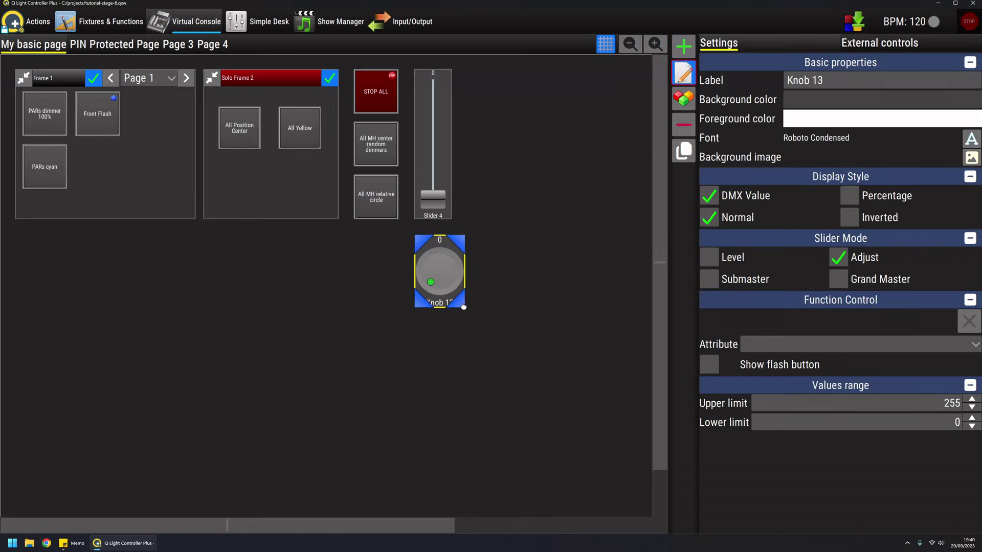
{"action": "left_click", "coordinate": [524, 251]}
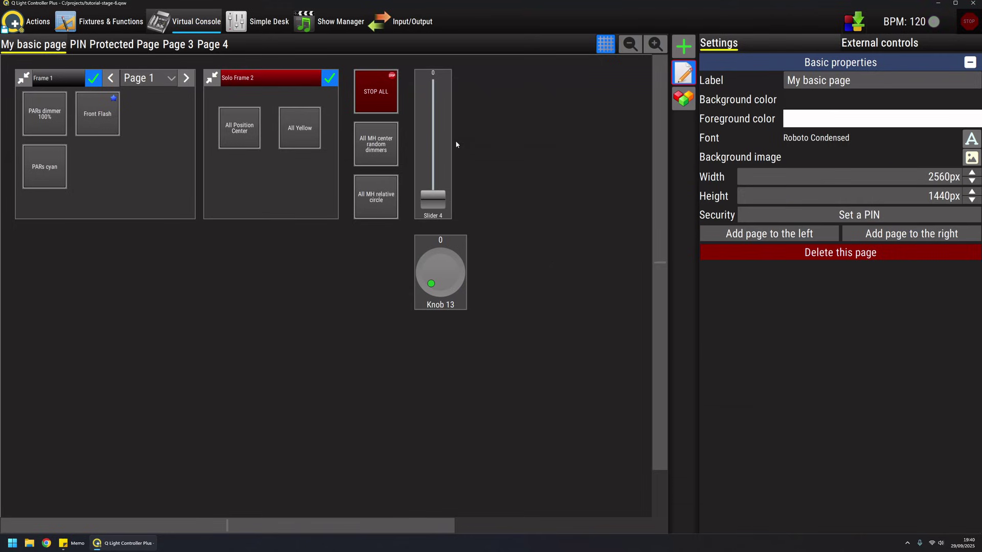
{"action": "left_click", "coordinate": [444, 132]}
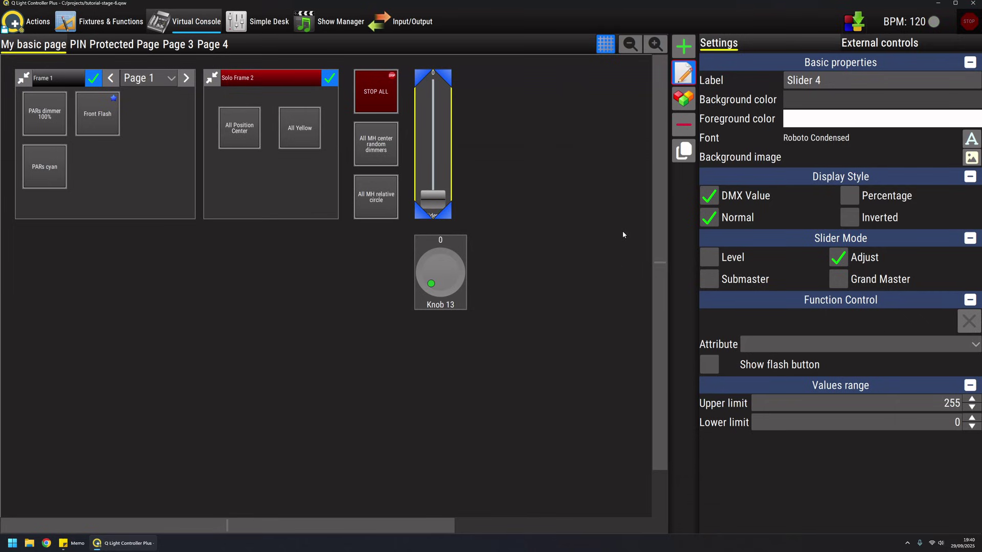
Assign PARs random color to Slider 4 and drop a Back Red slider onto the page.
{"action": "left_click", "coordinate": [683, 73]}
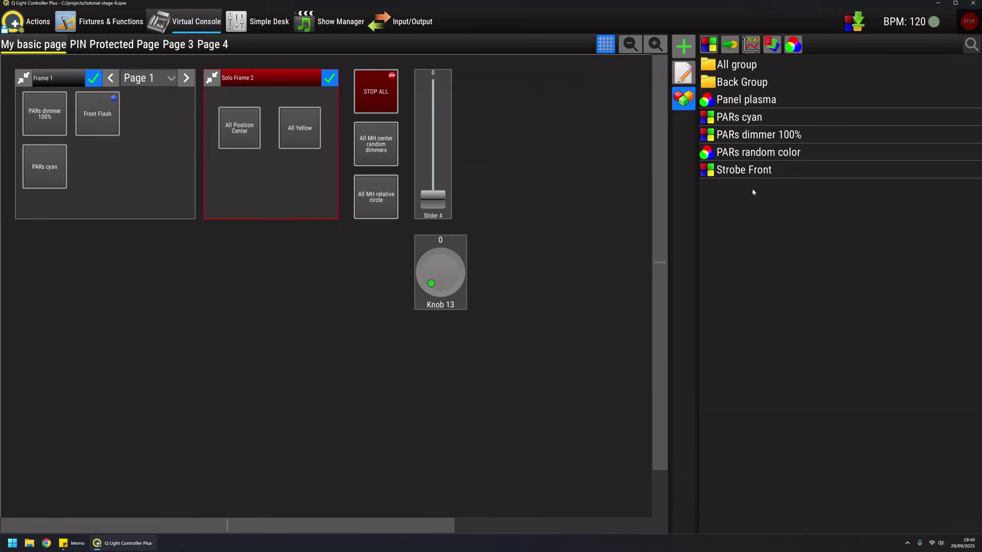
{"action": "left_click_drag", "start_coordinate": [730, 154], "coordinate": [435, 148]}
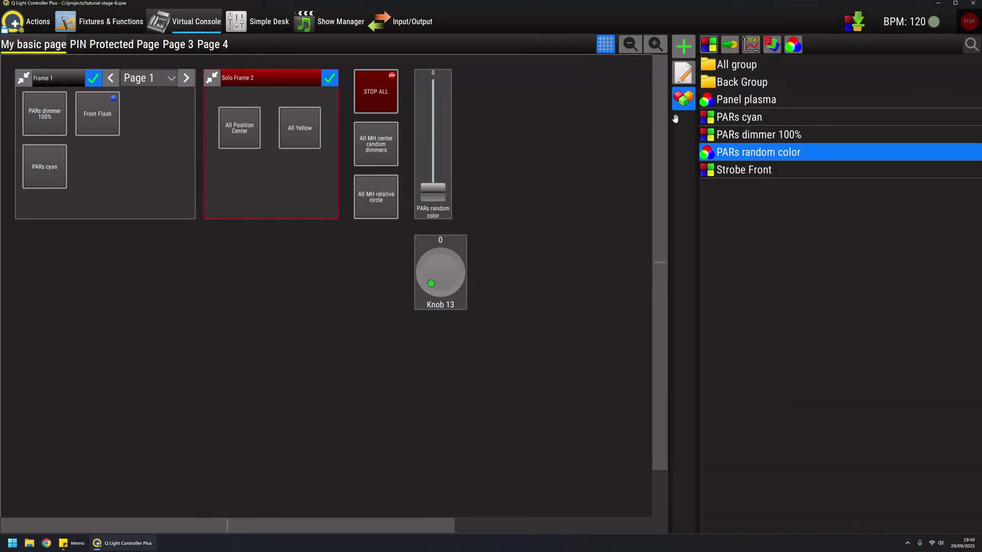
{"action": "left_click", "coordinate": [714, 84]}
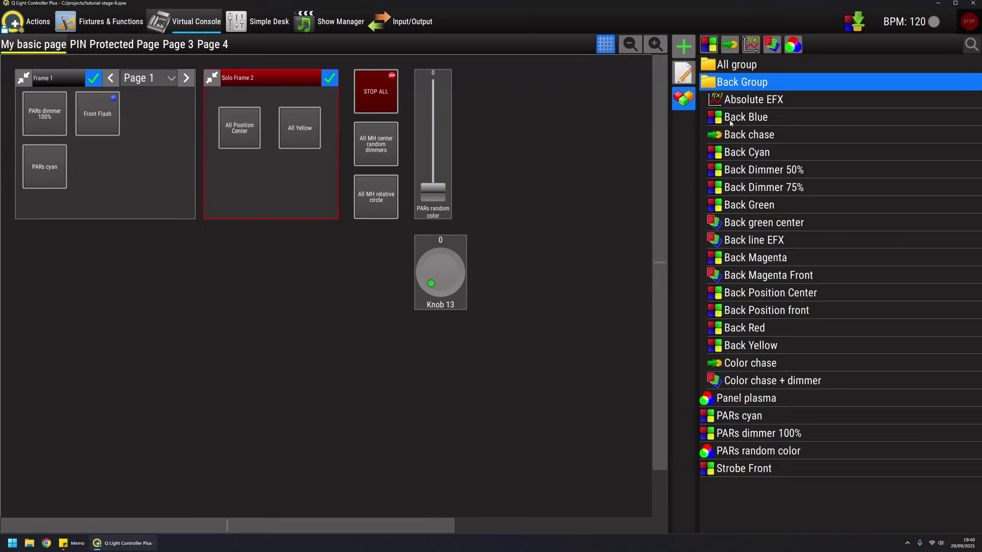
{"action": "left_click", "coordinate": [744, 329]}
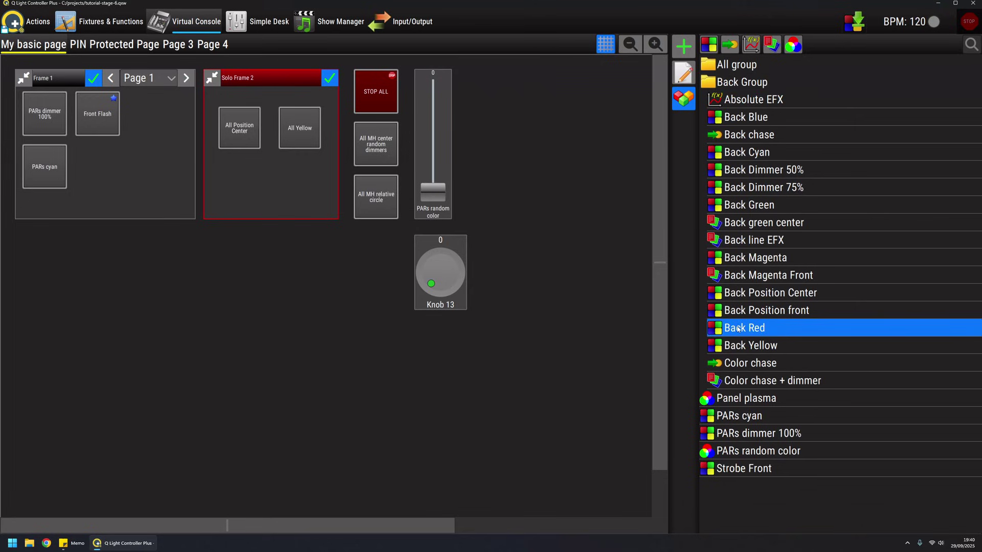
{"action": "left_click_drag", "start_coordinate": [748, 331], "coordinate": [526, 163]}
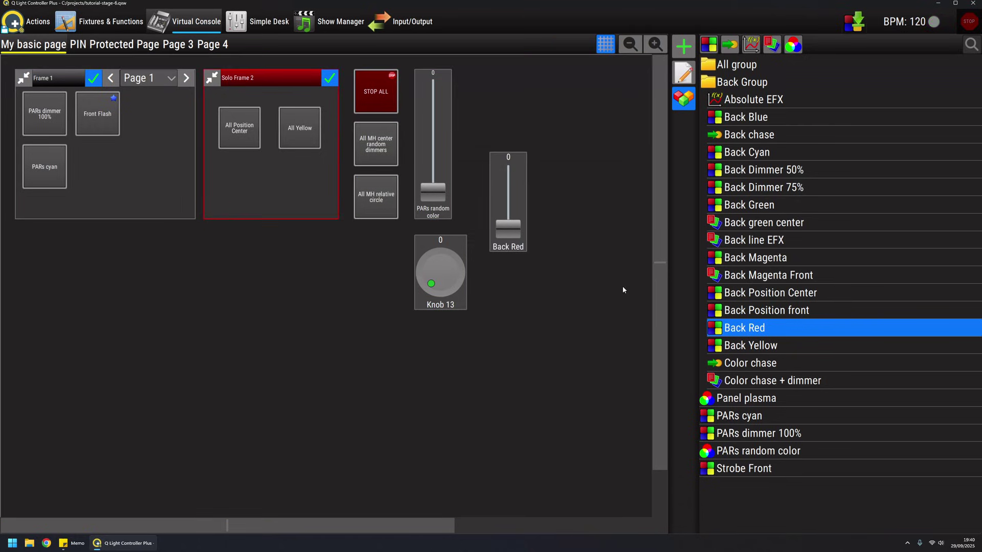
Move the Back Red slider beside Slider 4 and stretch it to full height.
{"action": "left_click", "coordinate": [684, 73]}
{"action": "left_click", "coordinate": [519, 183]}
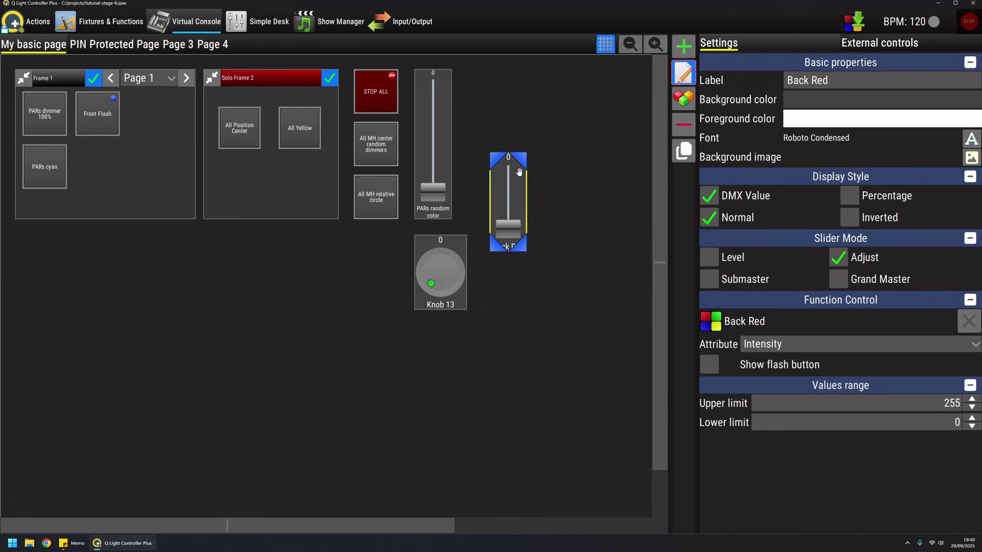
{"action": "left_click_drag", "start_coordinate": [519, 171], "coordinate": [490, 106]}
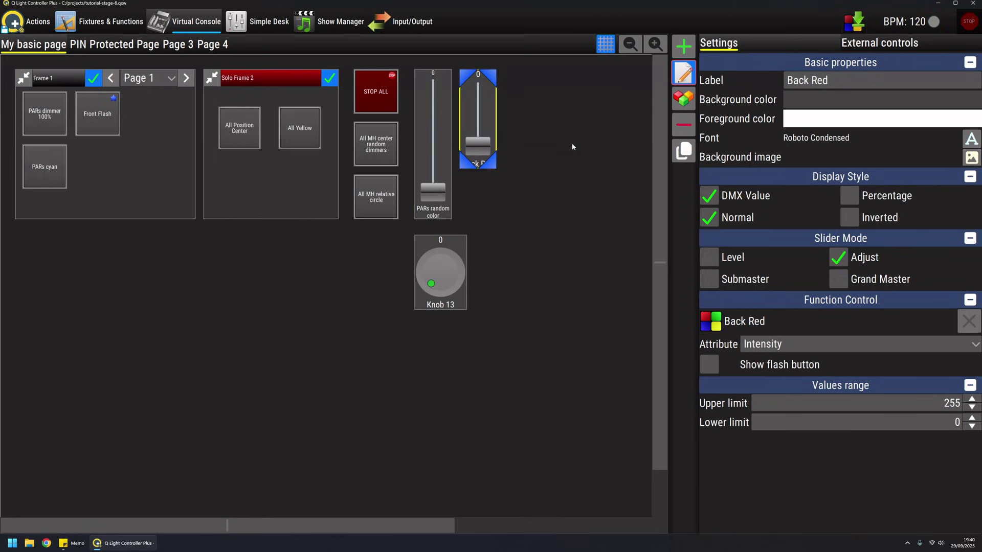
{"action": "left_click_drag", "start_coordinate": [494, 164], "coordinate": [496, 219]}
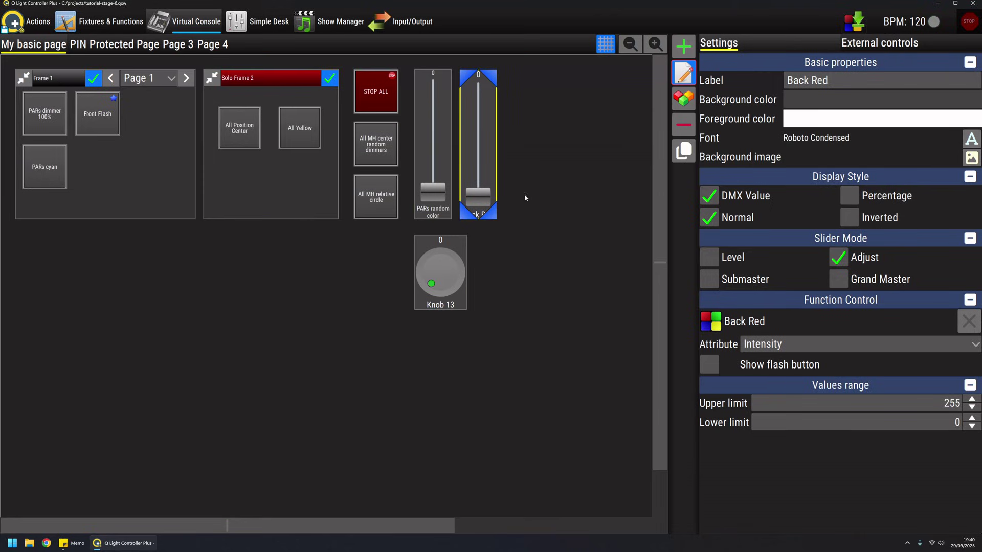
{"action": "left_click", "coordinate": [442, 134]}
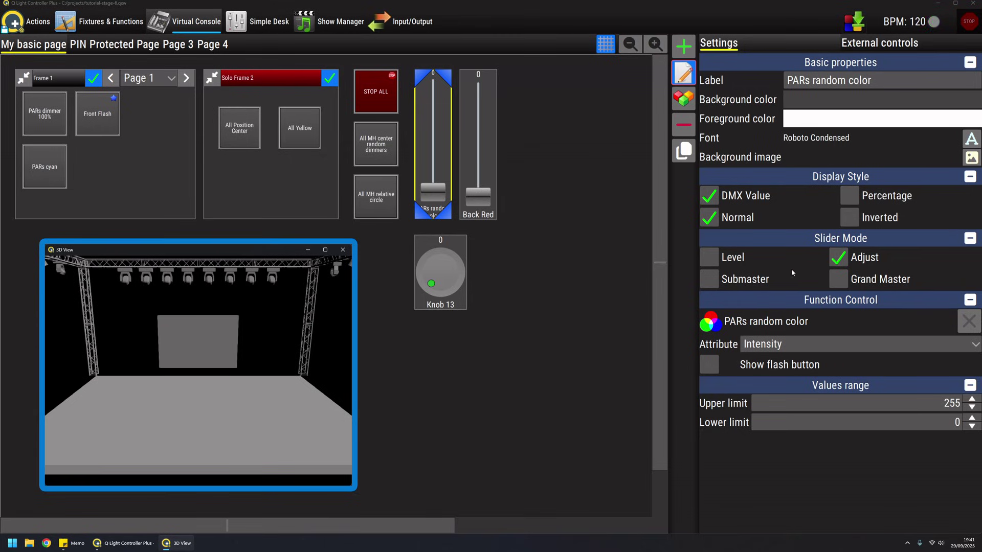
Raise and lower the PARs random color fader while watching the 3D stage, switching off PARs dimmer 100%.
{"action": "left_click", "coordinate": [683, 75]}
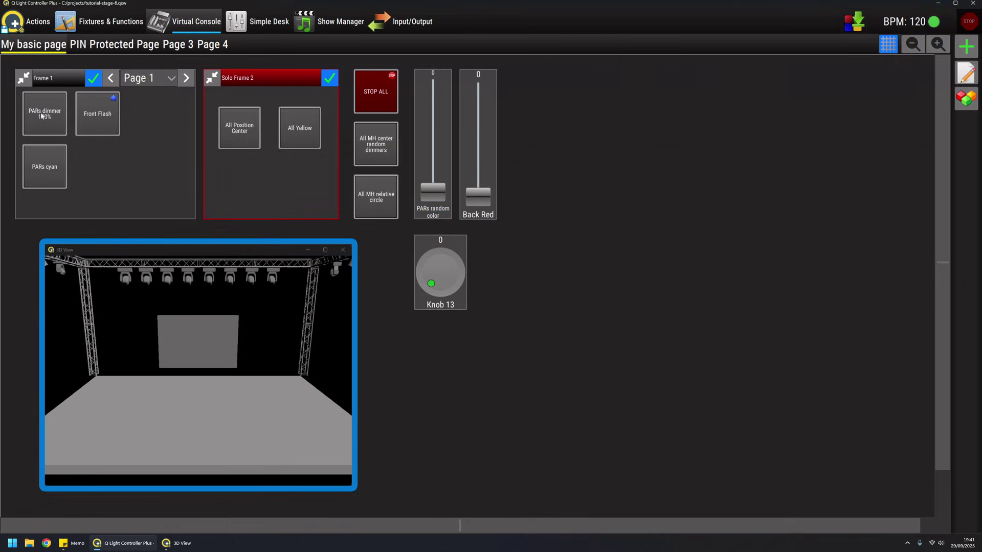
{"action": "mouse_move", "coordinate": [437, 195]}
{"action": "left_mouse_down"}
{"action": "mouse_move", "coordinate": [441, 126]}
{"action": "mouse_move", "coordinate": [444, 178]}
{"action": "left_mouse_up"}
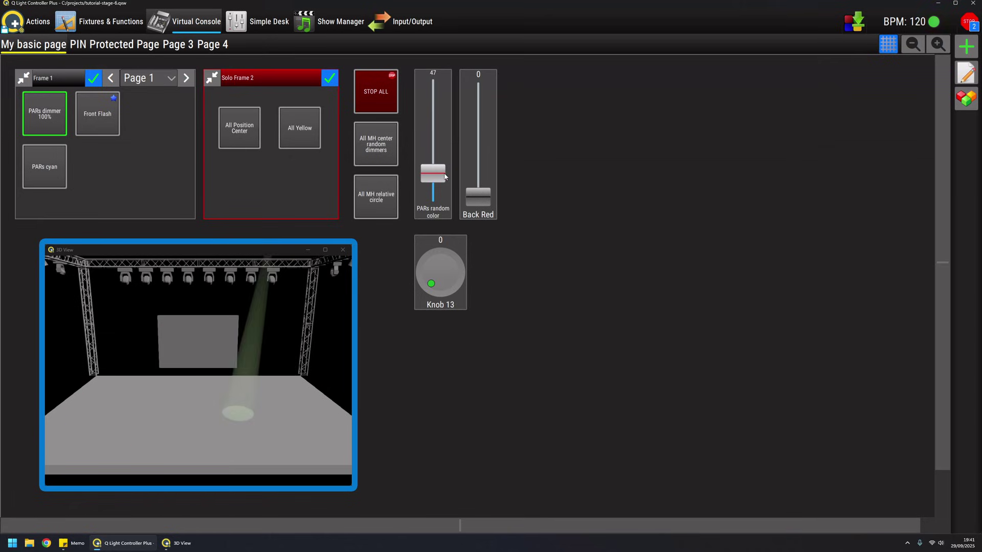
{"action": "left_click_drag", "start_coordinate": [445, 177], "coordinate": [434, 110]}
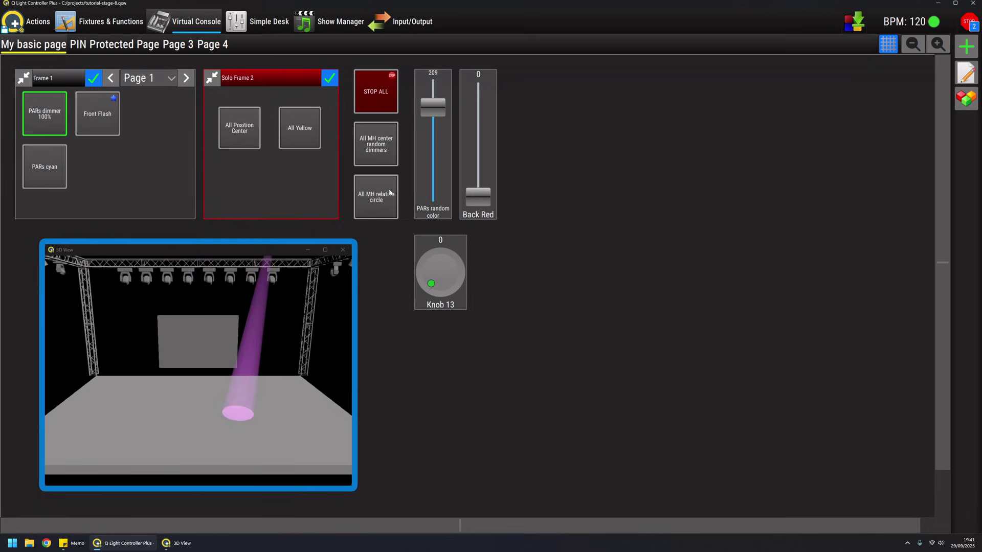
{"action": "left_click_drag", "start_coordinate": [220, 358], "coordinate": [279, 368]}
{"action": "left_click_drag", "start_coordinate": [432, 107], "coordinate": [436, 200]}
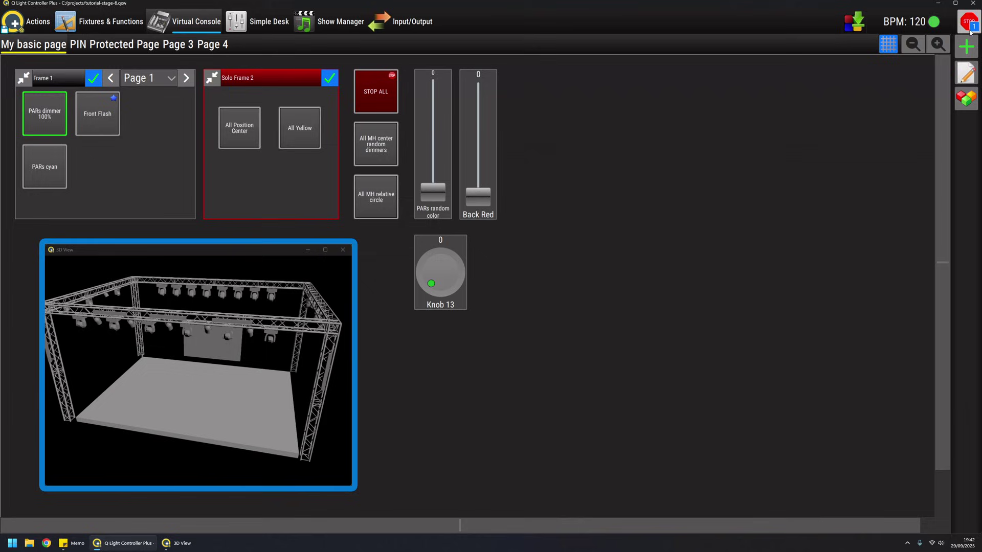
{"action": "left_click", "coordinate": [51, 117]}
{"action": "mouse_move", "coordinate": [438, 199]}
{"action": "left_mouse_down"}
{"action": "mouse_move", "coordinate": [435, 132]}
{"action": "mouse_move", "coordinate": [434, 197]}
{"action": "left_mouse_up"}
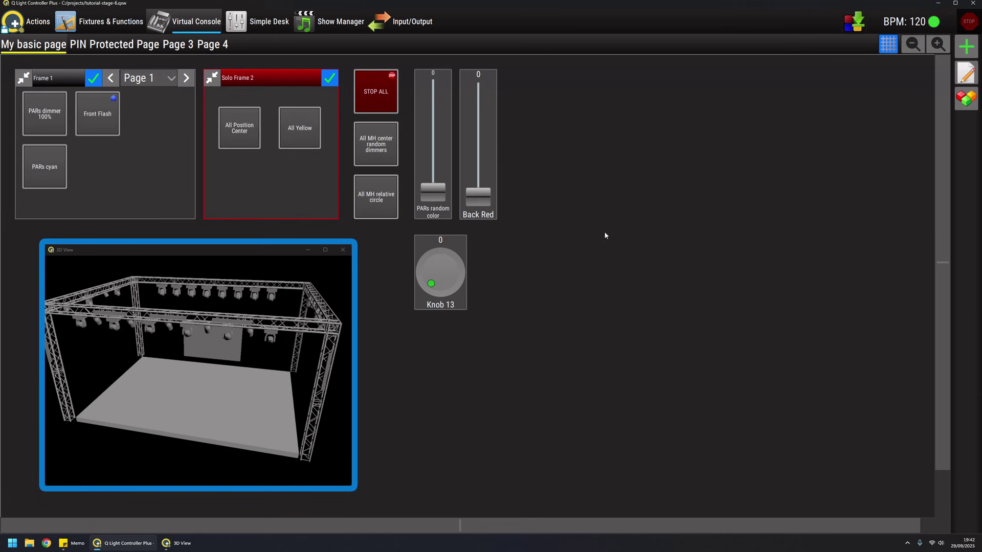
Assign the Relative EFX function from the All group to the Back Red slider.
{"action": "left_click", "coordinate": [966, 74]}
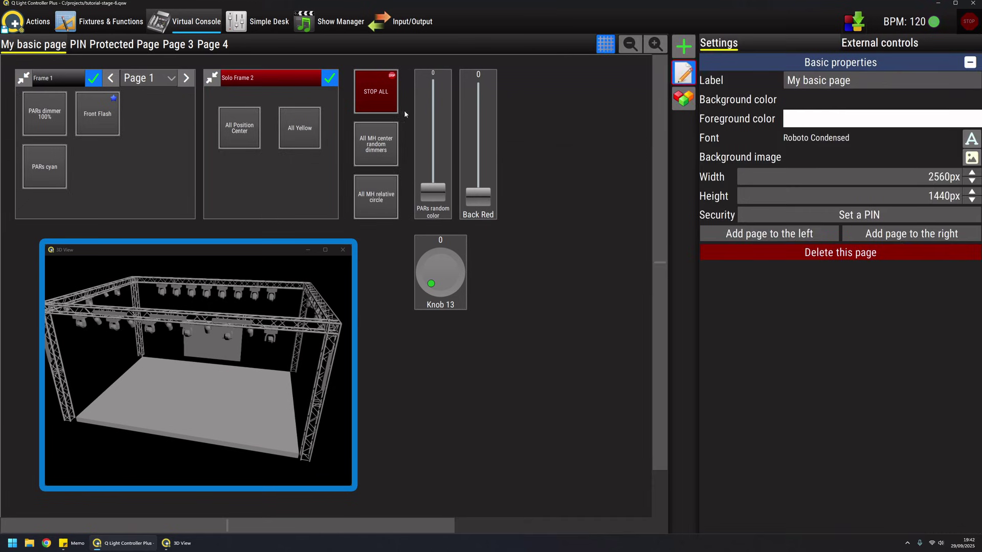
{"action": "left_click", "coordinate": [440, 120]}
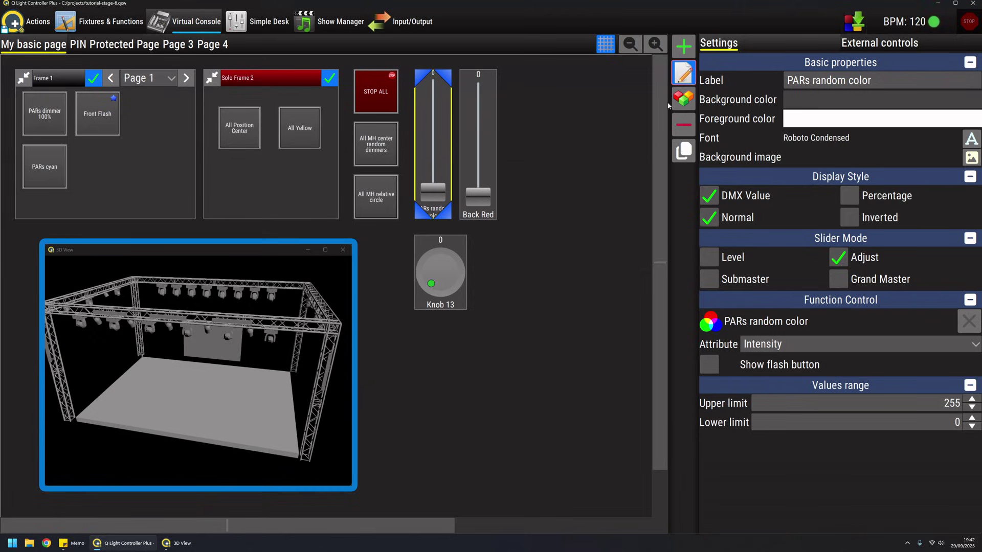
{"action": "left_click", "coordinate": [684, 74]}
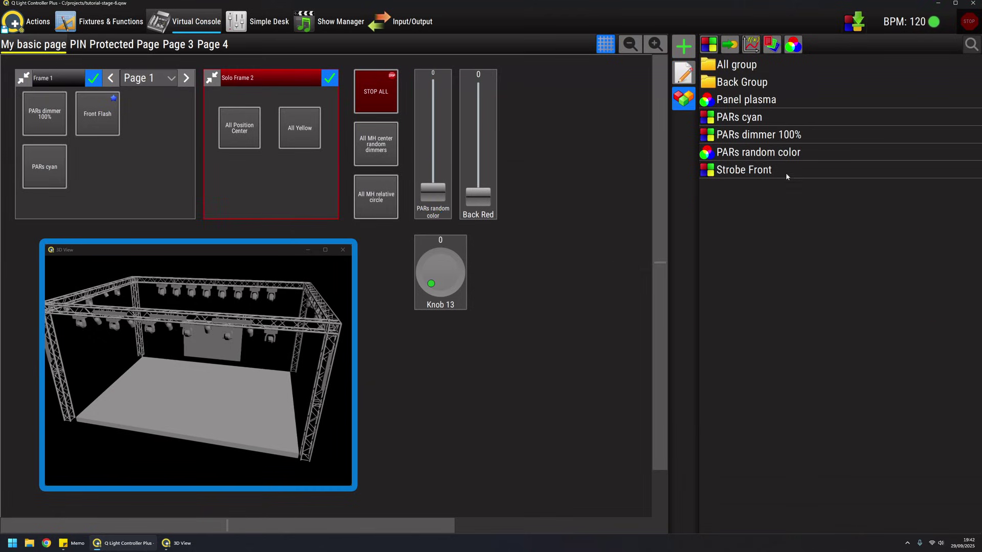
{"action": "left_click", "coordinate": [714, 84]}
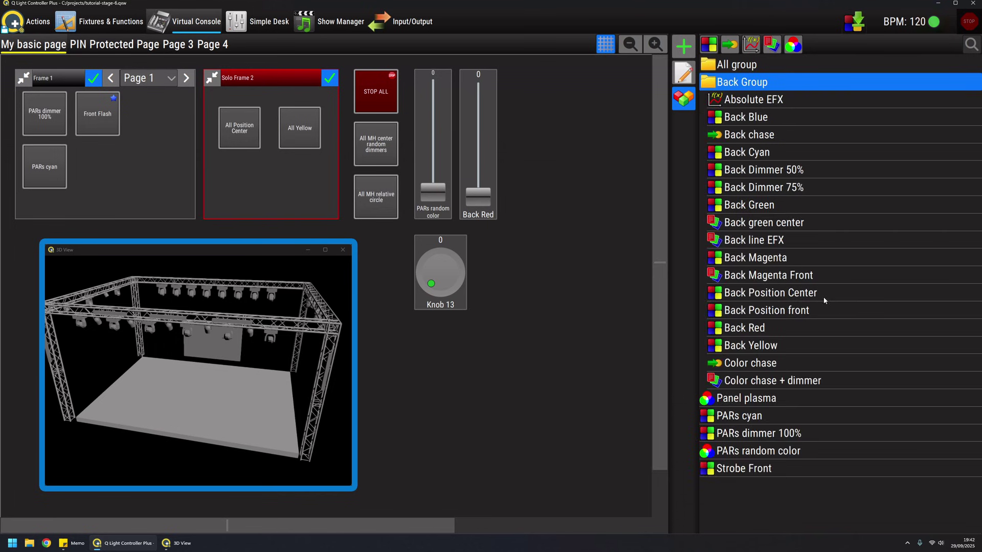
{"action": "left_click", "coordinate": [708, 65]}
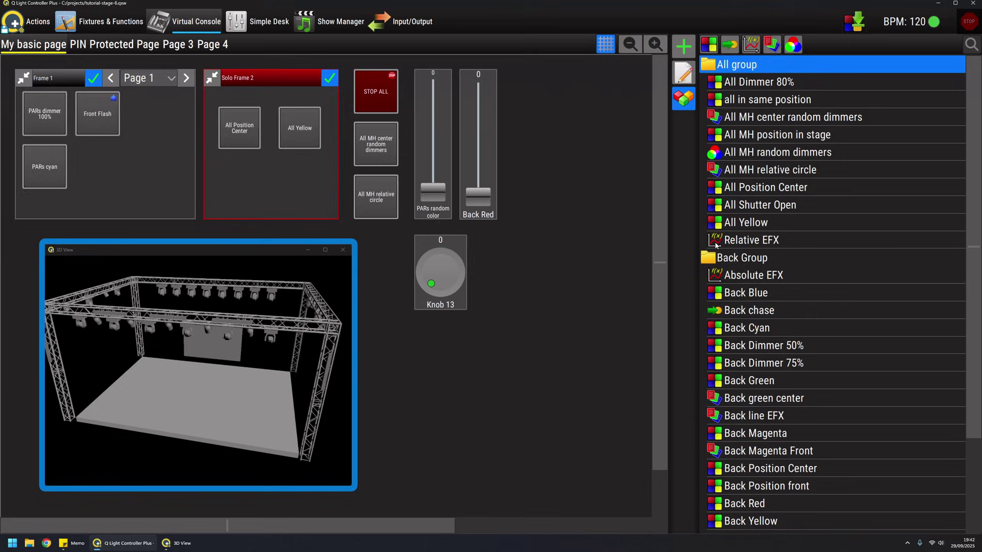
{"action": "left_click", "coordinate": [765, 241]}
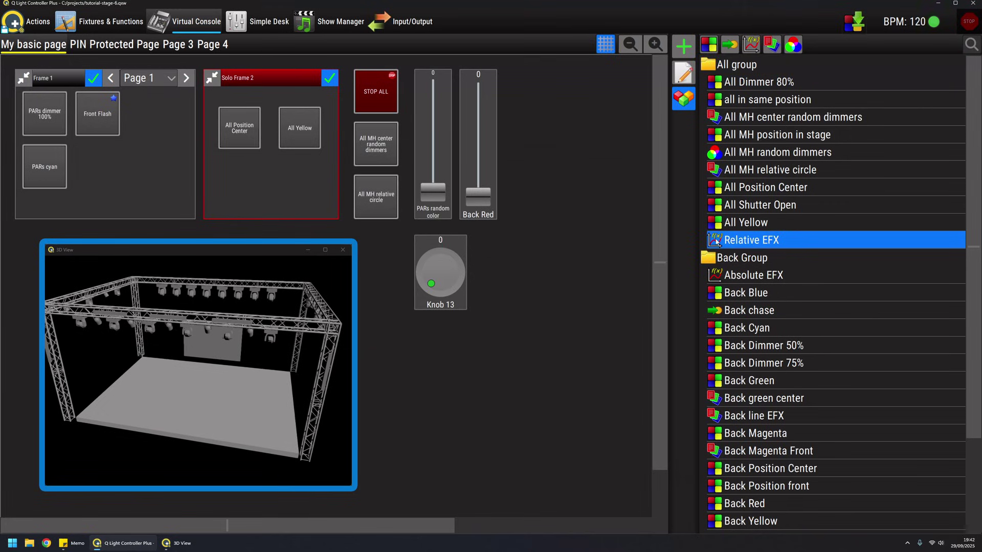
{"action": "left_click_drag", "start_coordinate": [716, 242], "coordinate": [478, 153]}
Set the Back Red slider's EFX attribute to Width and leave edit mode.
{"action": "left_click", "coordinate": [684, 73]}
{"action": "left_click", "coordinate": [478, 143]}
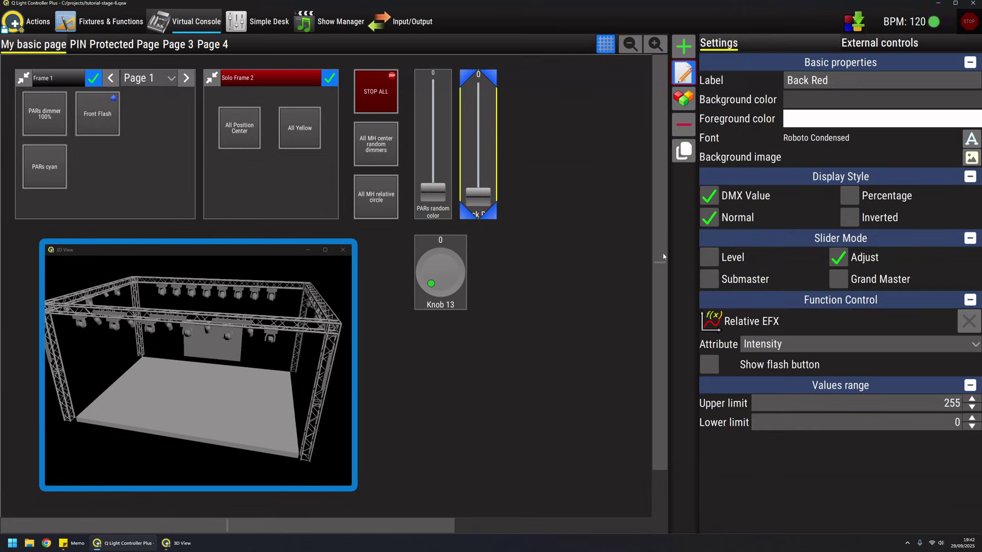
{"action": "left_click", "coordinate": [781, 347]}
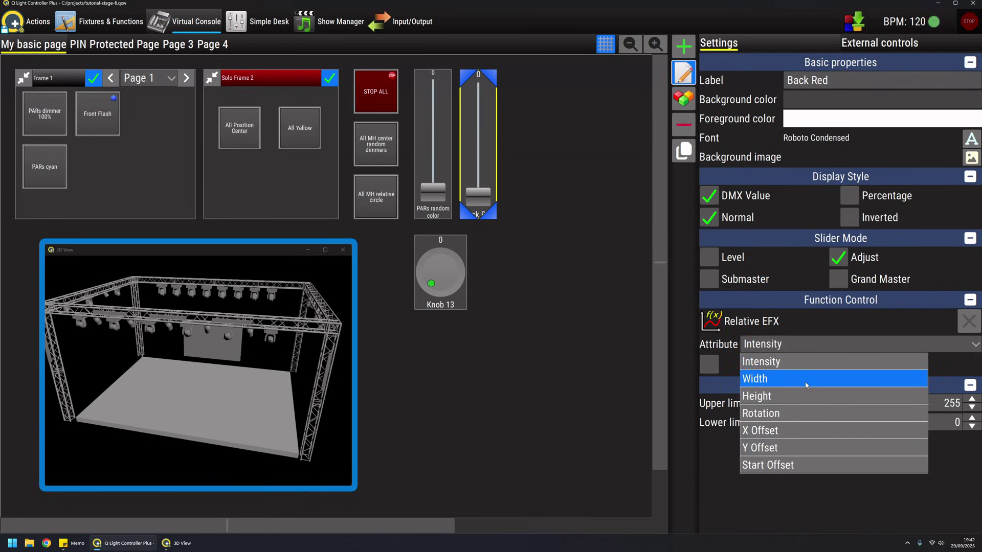
{"action": "left_click", "coordinate": [780, 379]}
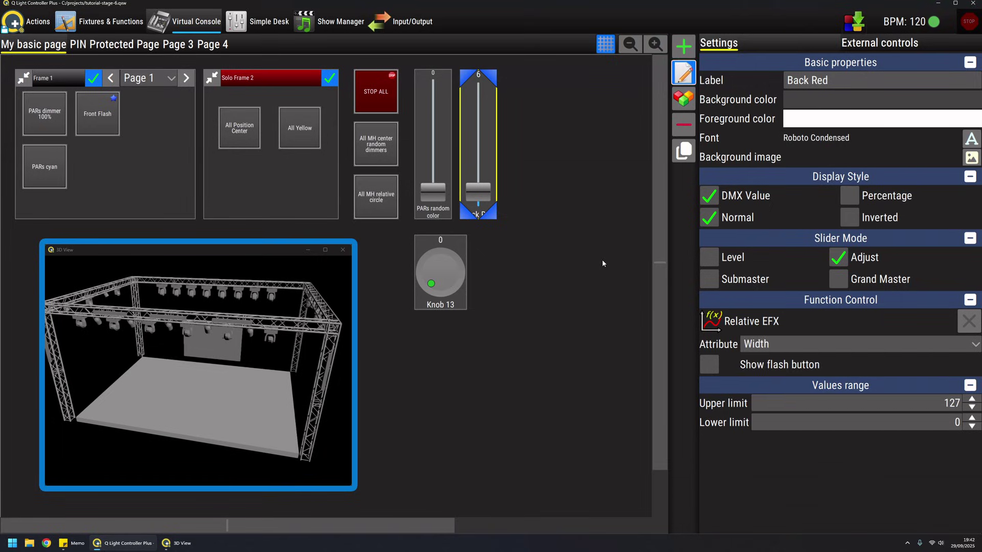
{"action": "left_click", "coordinate": [683, 73]}
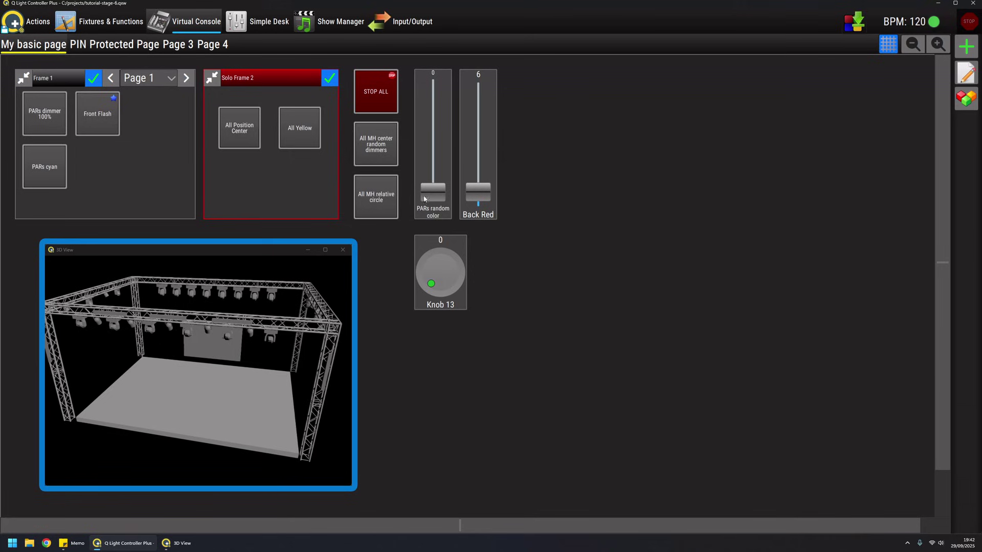
Run All MH relative circle, sweep Back Red to resize it, stop all functions, leave Back Red at 17.
{"action": "left_click", "coordinate": [378, 199]}
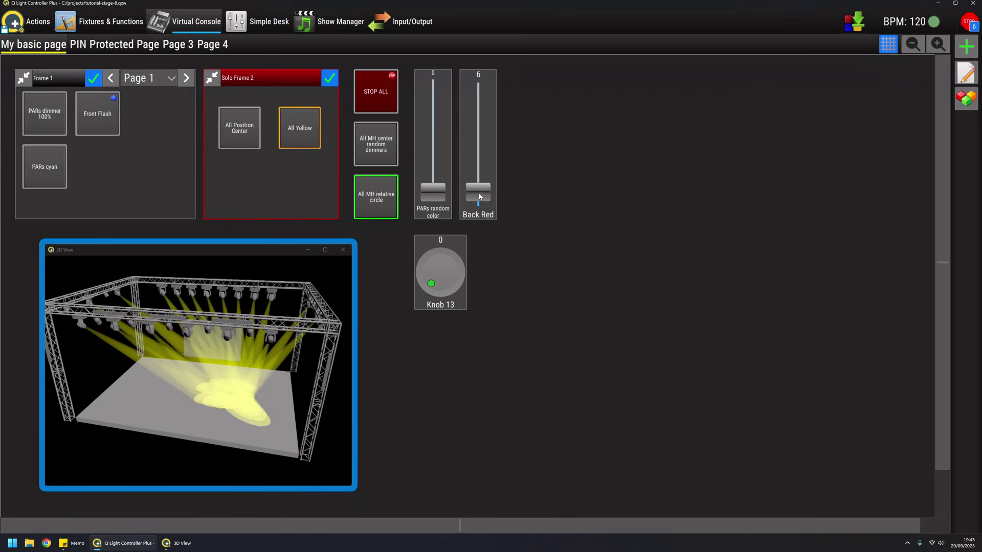
{"action": "mouse_move", "coordinate": [479, 193]}
{"action": "left_mouse_down"}
{"action": "mouse_move", "coordinate": [483, 175]}
{"action": "mouse_move", "coordinate": [481, 193]}
{"action": "mouse_move", "coordinate": [473, 167]}
{"action": "mouse_move", "coordinate": [474, 188]}
{"action": "left_mouse_up"}
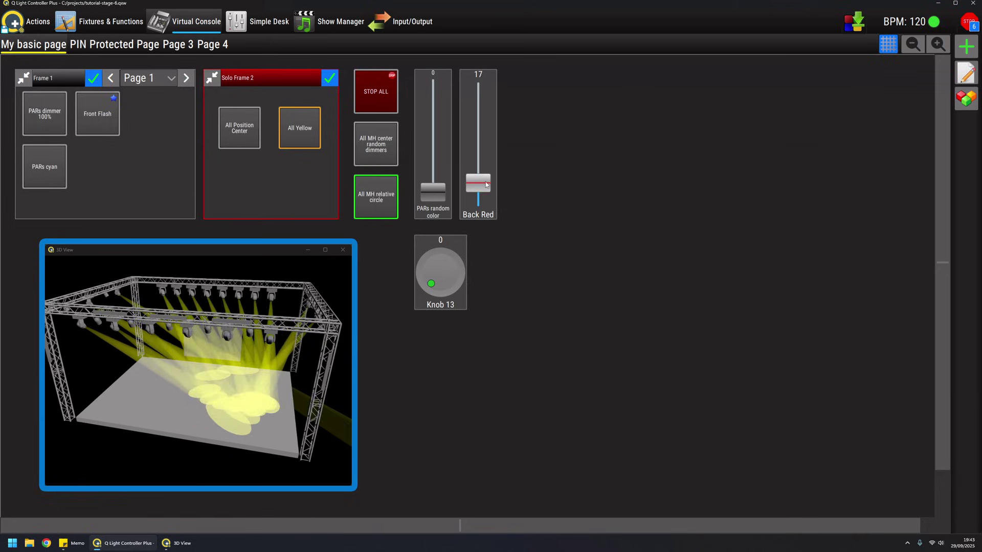
{"action": "scroll", "coordinate": [485, 186], "scroll_direction": "up", "scroll_amount": 2}
{"action": "scroll", "coordinate": [485, 186], "scroll_direction": "down", "scroll_amount": 5}
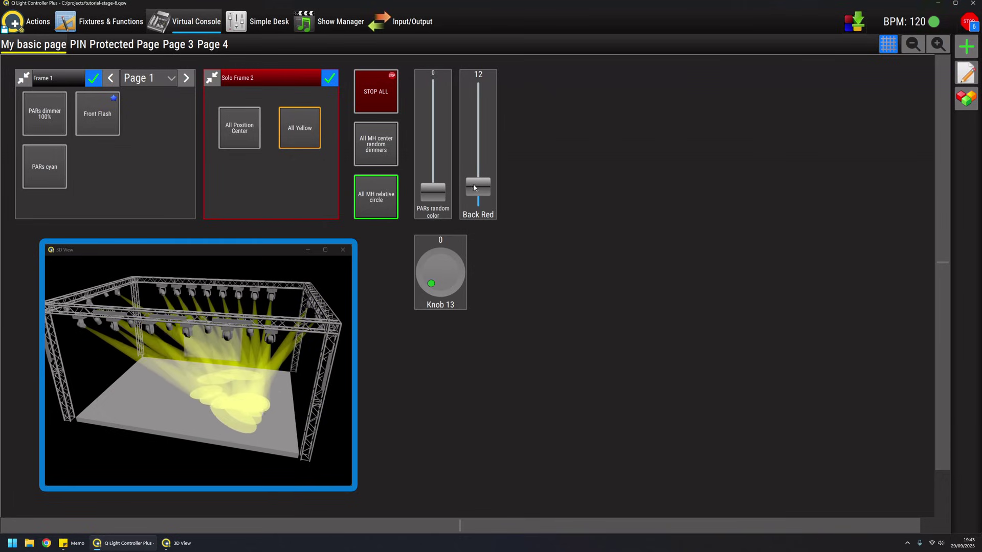
{"action": "left_click_drag", "start_coordinate": [473, 186], "coordinate": [488, 113]}
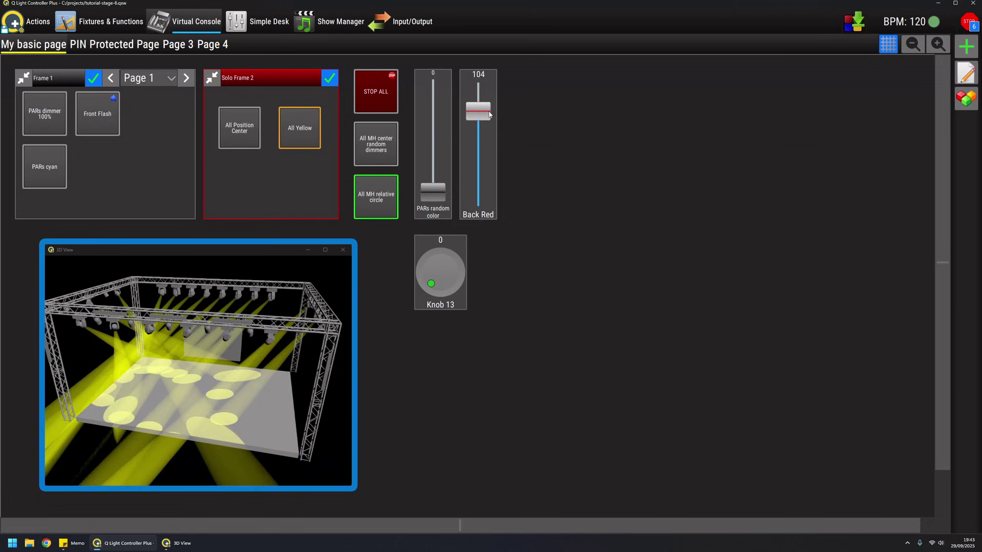
{"action": "left_click_drag", "start_coordinate": [489, 114], "coordinate": [486, 134]}
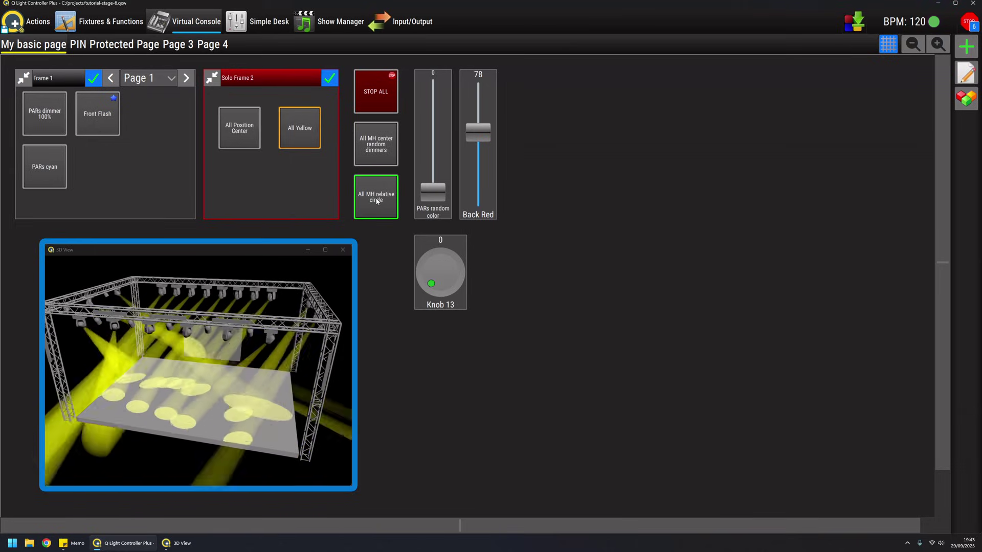
{"action": "key", "text": "space"}
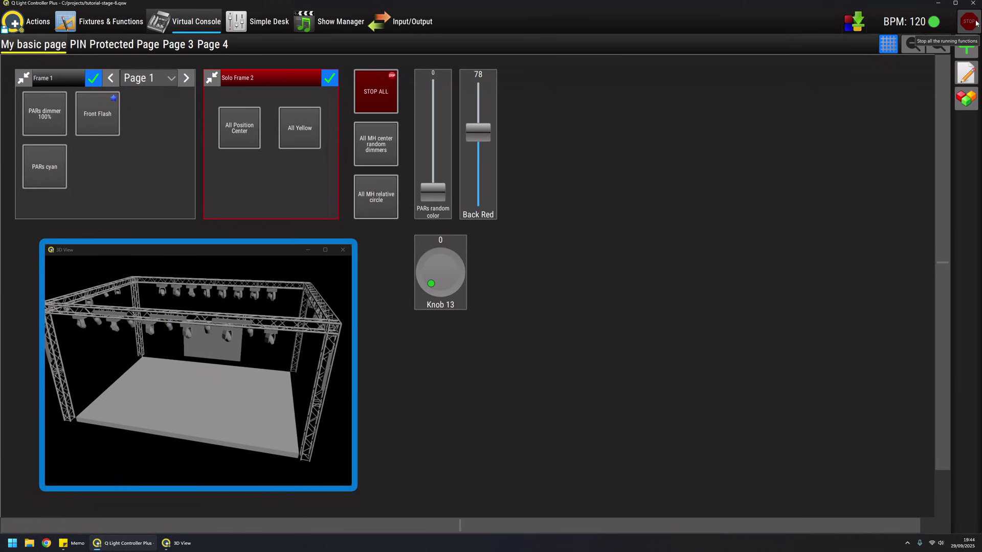
{"action": "left_click_drag", "start_coordinate": [480, 133], "coordinate": [482, 192]}
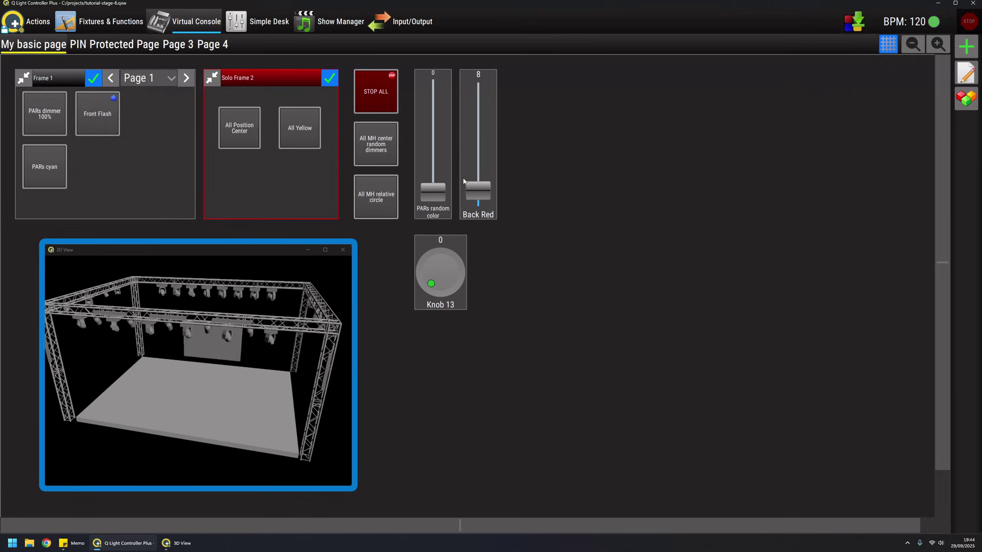
{"action": "mouse_move", "coordinate": [479, 192]}
{"action": "left_mouse_down"}
{"action": "mouse_move", "coordinate": [480, 171]}
{"action": "mouse_move", "coordinate": [480, 185]}
{"action": "left_mouse_up"}
Check the PARs random color slider's Level/Adjust mode, then bring up the addable widget list.
{"action": "left_click", "coordinate": [966, 74]}
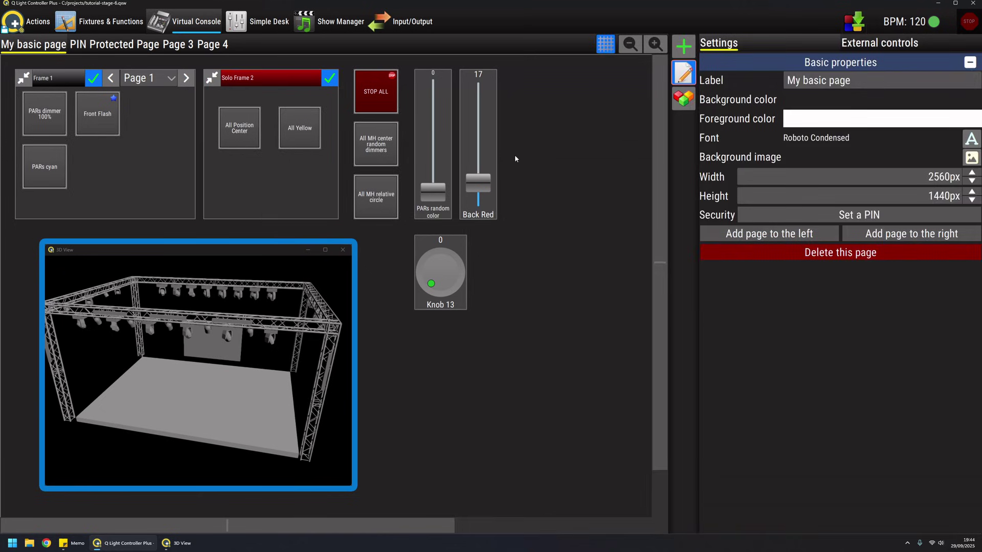
{"action": "left_click", "coordinate": [437, 121]}
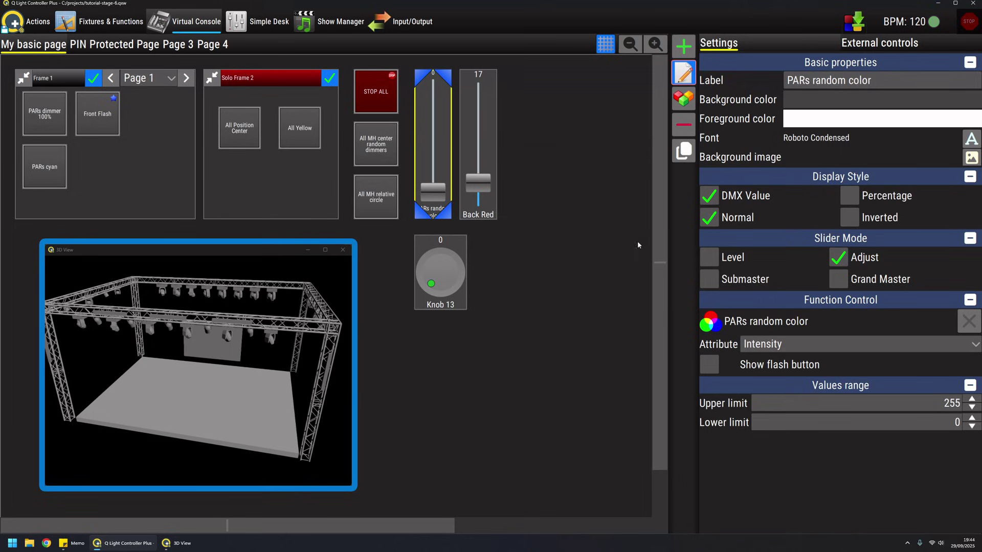
{"action": "left_click", "coordinate": [709, 261]}
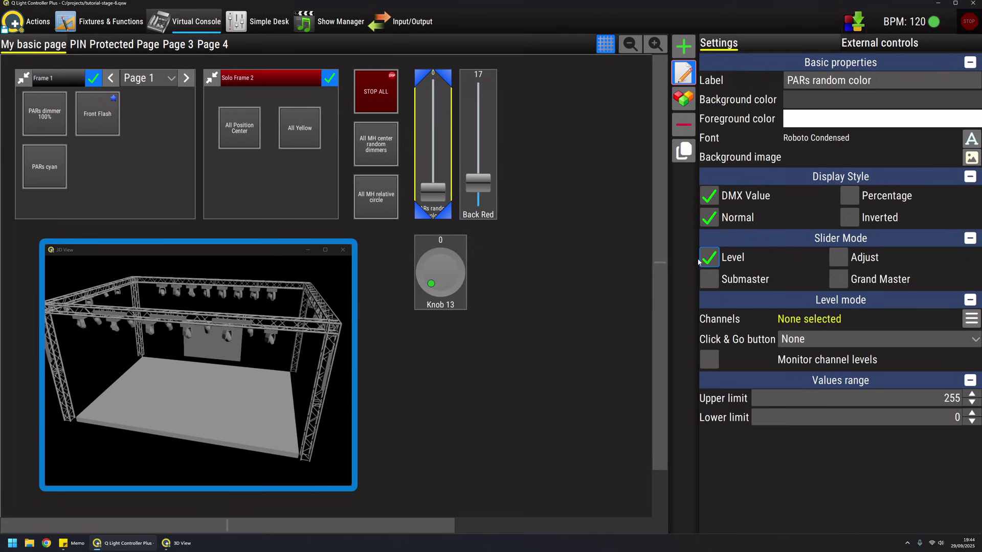
{"action": "left_click", "coordinate": [837, 257]}
{"action": "left_click", "coordinate": [525, 158]}
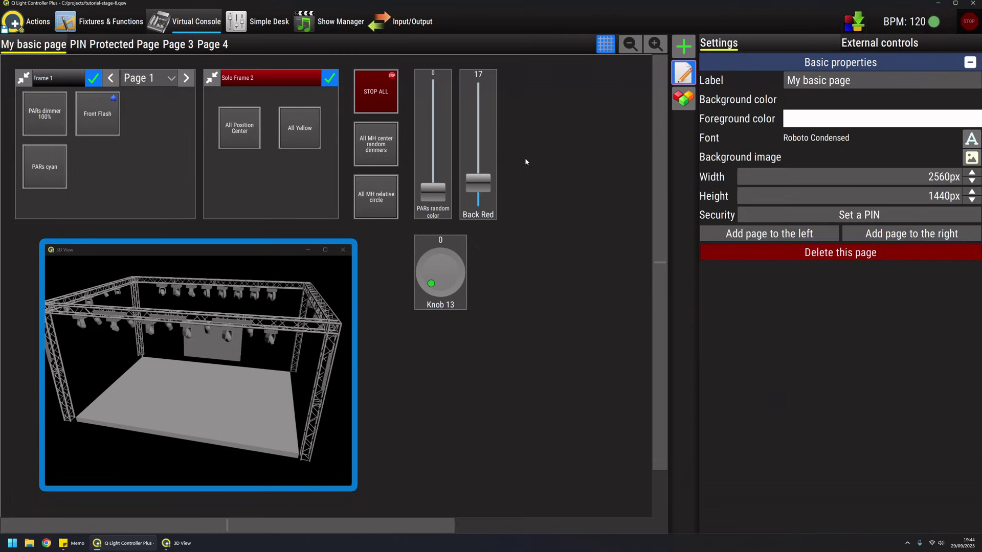
{"action": "left_click", "coordinate": [684, 47]}
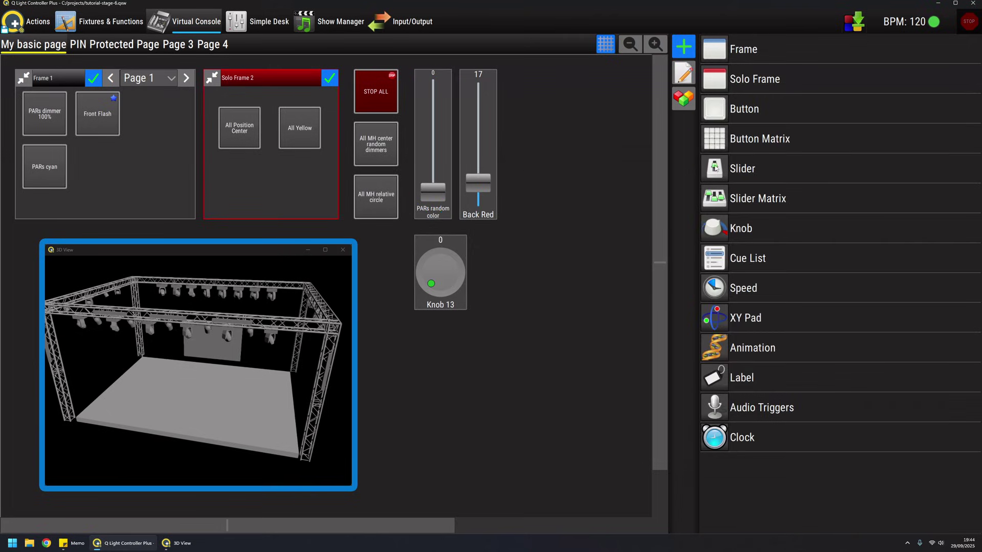
Drop Slider 15 onto the page beside Back Red and set it to Level mode.
{"action": "left_click_drag", "start_coordinate": [715, 168], "coordinate": [548, 113]}
{"action": "left_click", "coordinate": [683, 74]}
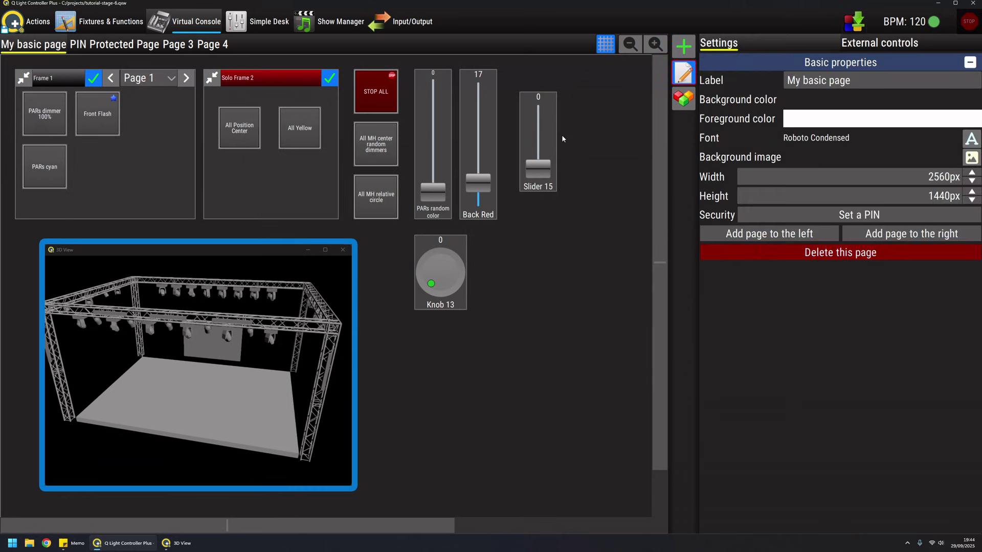
{"action": "mouse_move", "coordinate": [545, 178]}
{"action": "left_mouse_down"}
{"action": "mouse_move", "coordinate": [538, 155]}
{"action": "mouse_move", "coordinate": [546, 206]}
{"action": "left_mouse_up"}
{"action": "left_click", "coordinate": [717, 260]}
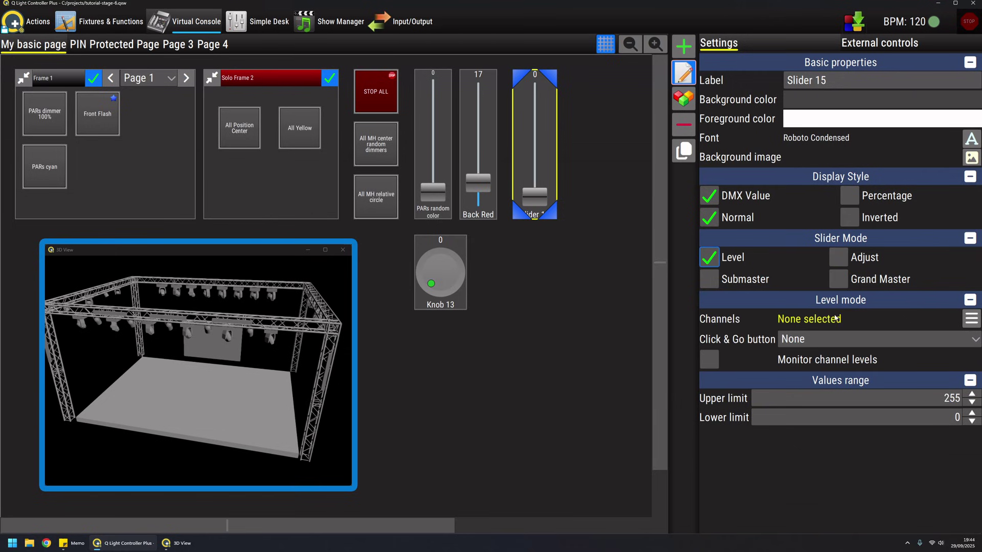
Tick the Red channel of every Generic RGB fixture for Slider 15, 9 channels in total.
{"action": "left_click", "coordinate": [972, 320]}
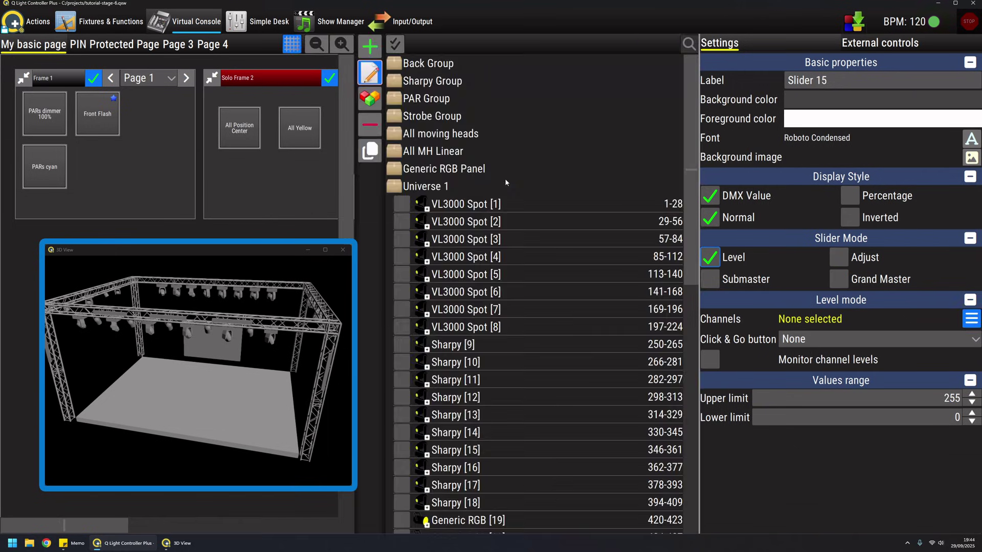
{"action": "scroll", "coordinate": [553, 395], "scroll_direction": "down", "scroll_amount": 3}
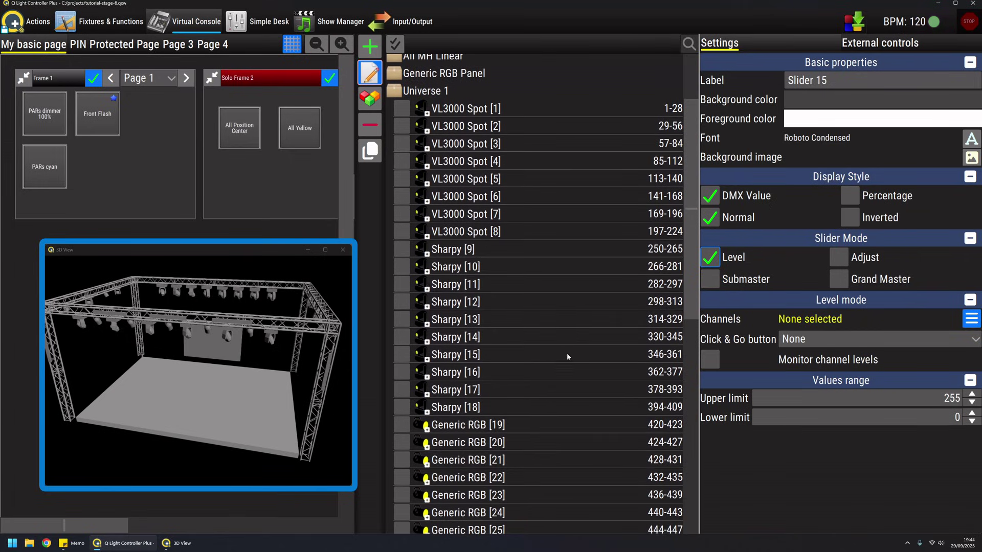
{"action": "scroll", "coordinate": [553, 368], "scroll_direction": "down", "scroll_amount": 2}
{"action": "double_click", "coordinate": [589, 377]}
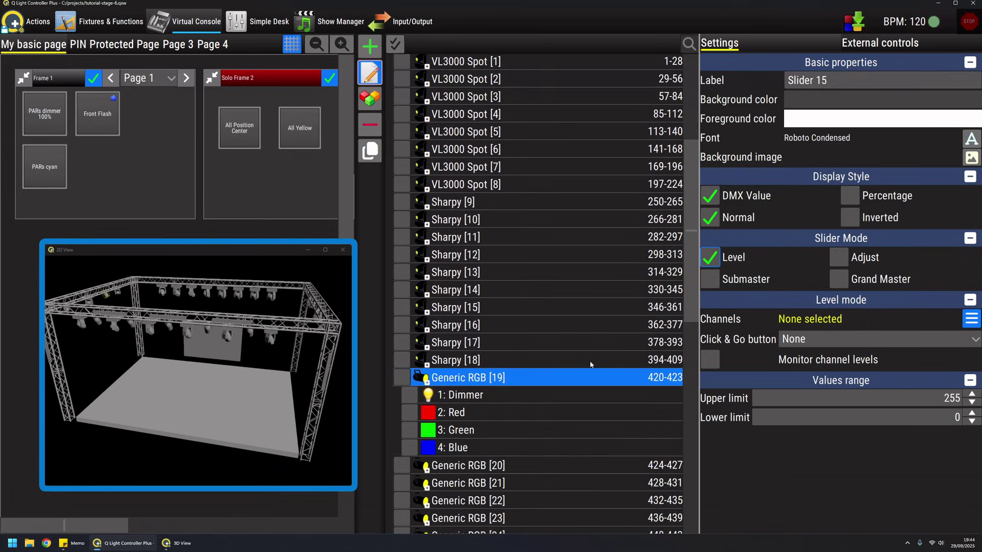
{"action": "scroll", "coordinate": [549, 373], "scroll_direction": "down", "scroll_amount": 1}
{"action": "scroll", "coordinate": [524, 409], "scroll_direction": "down", "scroll_amount": 1}
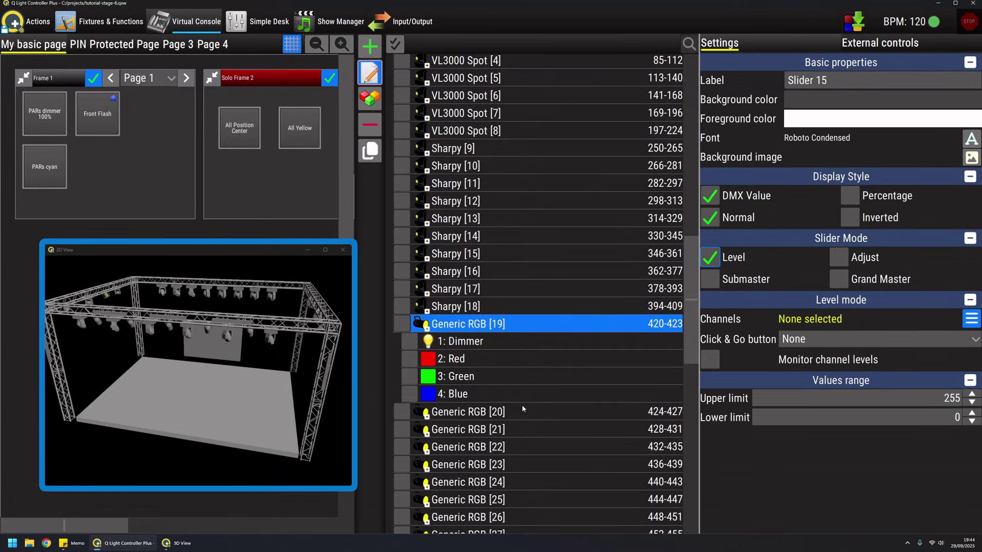
{"action": "left_click", "coordinate": [395, 46]}
{"action": "left_click", "coordinate": [409, 359]}
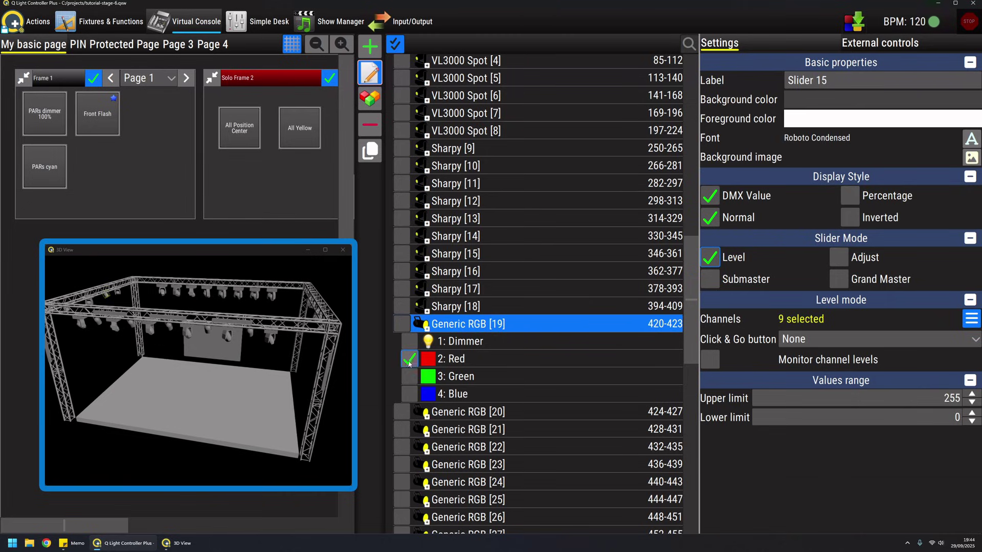
{"action": "left_click", "coordinate": [426, 416]}
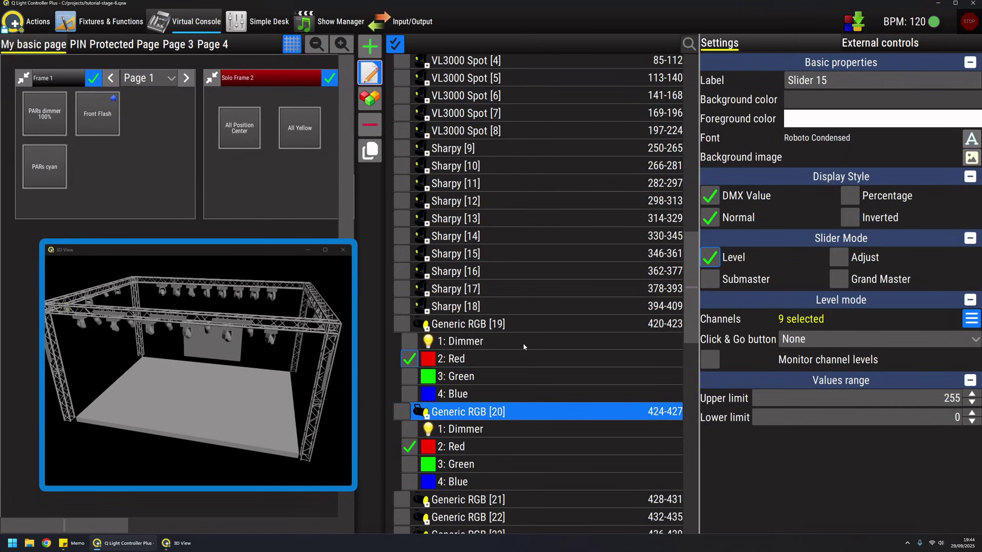
{"action": "scroll", "coordinate": [691, 288], "scroll_direction": "up", "scroll_amount": 4}
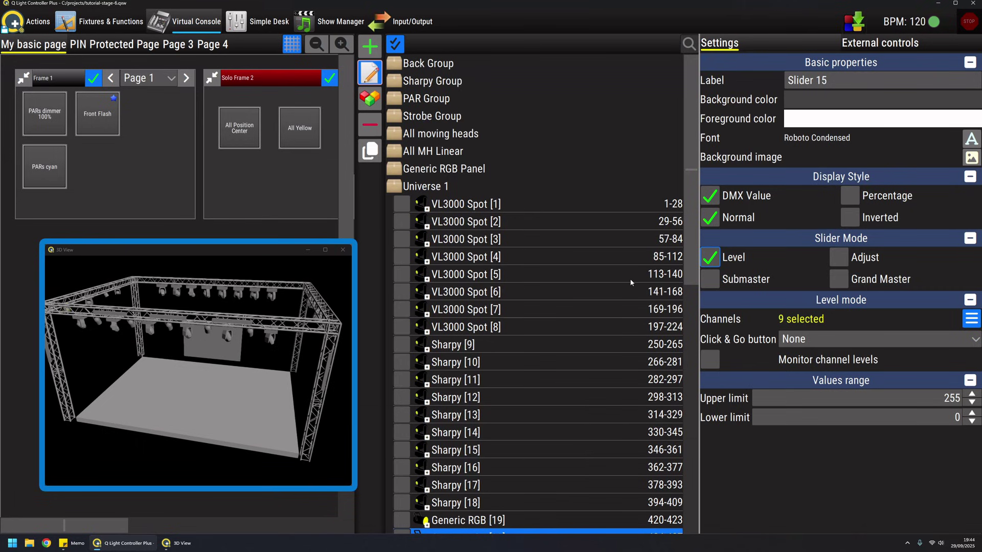
{"action": "scroll", "coordinate": [686, 201], "scroll_direction": "down", "scroll_amount": 5}
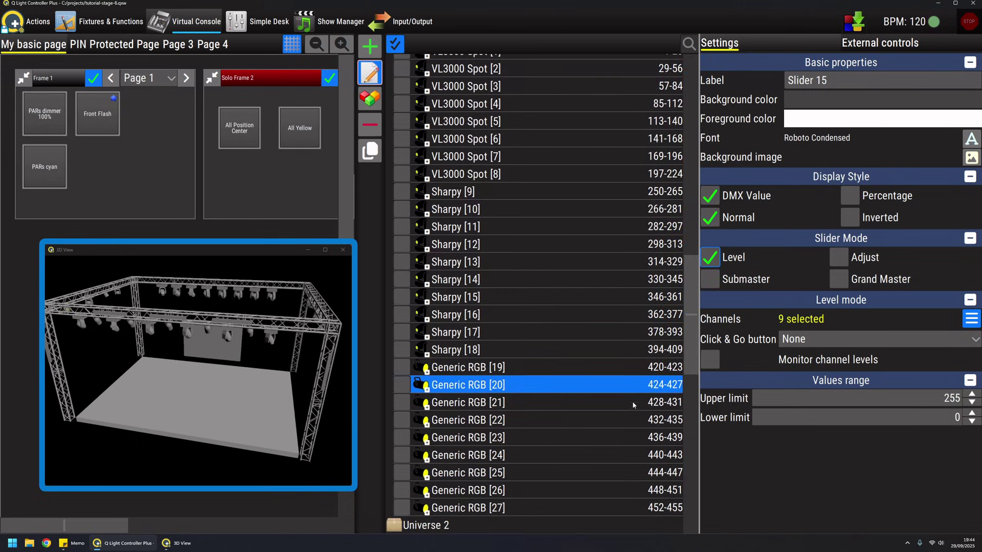
{"action": "left_click", "coordinate": [976, 317]}
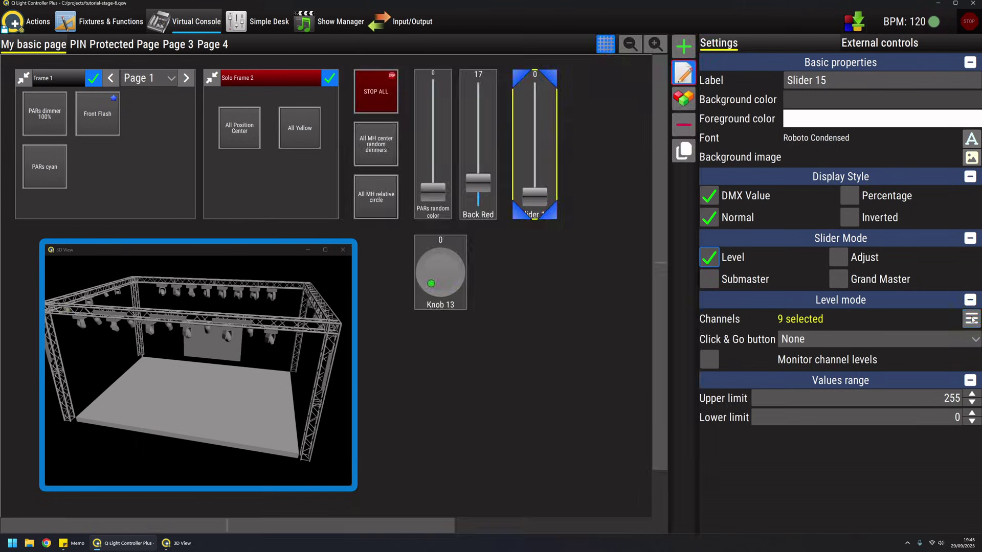
Turn on PARs dimmer 100% and sweep Slider 15 up and back to 0 to test the red beams.
{"action": "left_click", "coordinate": [674, 78]}
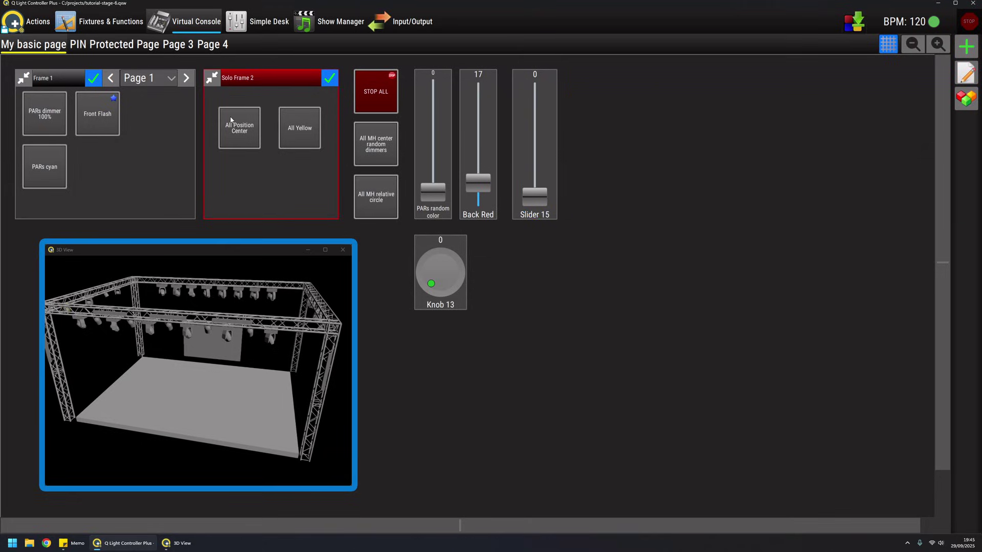
{"action": "left_click", "coordinate": [44, 125]}
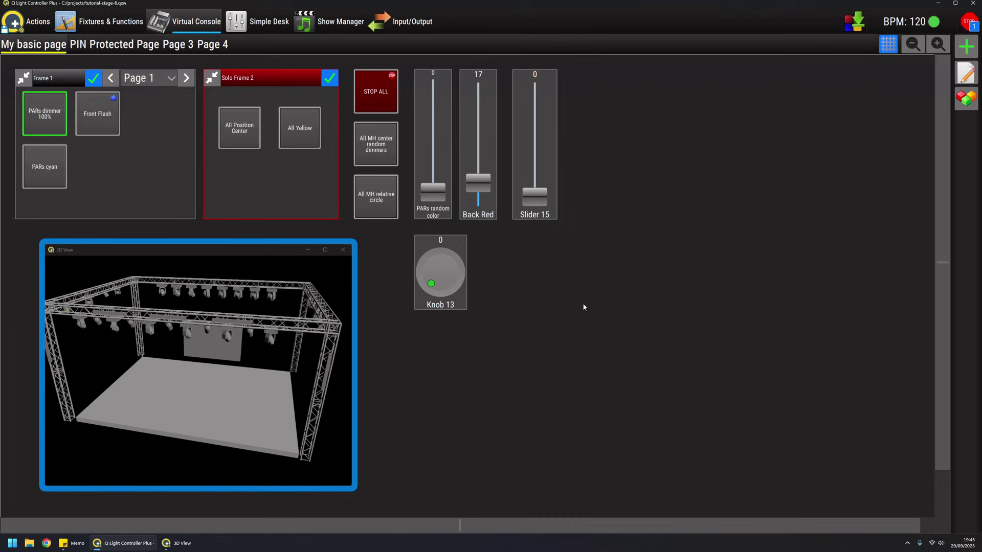
{"action": "left_click_drag", "start_coordinate": [532, 201], "coordinate": [553, 107]}
{"action": "mouse_move", "coordinate": [548, 161]}
{"action": "left_mouse_down"}
{"action": "mouse_move", "coordinate": [554, 100]}
{"action": "mouse_move", "coordinate": [548, 162]}
{"action": "mouse_move", "coordinate": [539, 116]}
{"action": "mouse_move", "coordinate": [550, 199]}
{"action": "left_mouse_up"}
Select Slider 15 in edit mode and open then close its Click & Go options.
{"action": "left_click", "coordinate": [966, 73]}
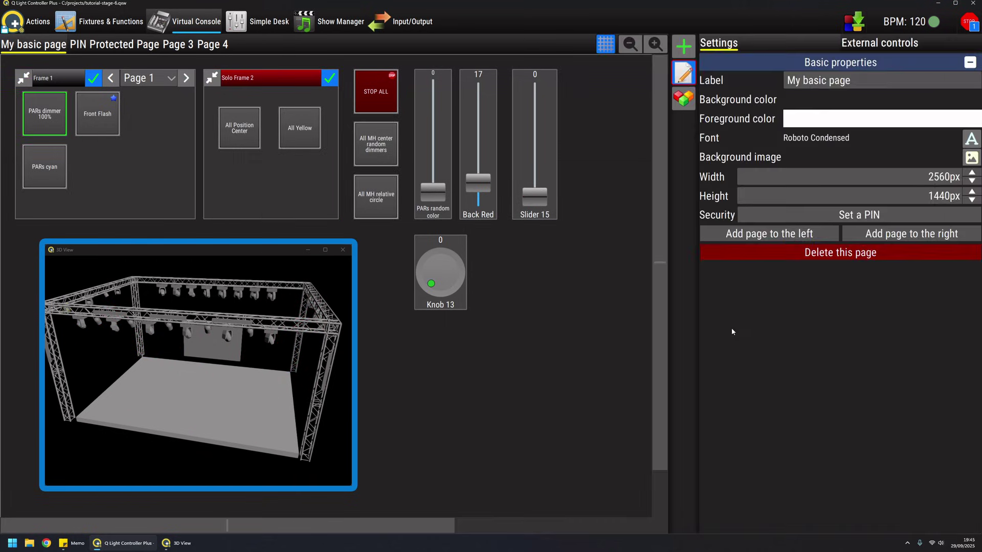
{"action": "left_click", "coordinate": [537, 82]}
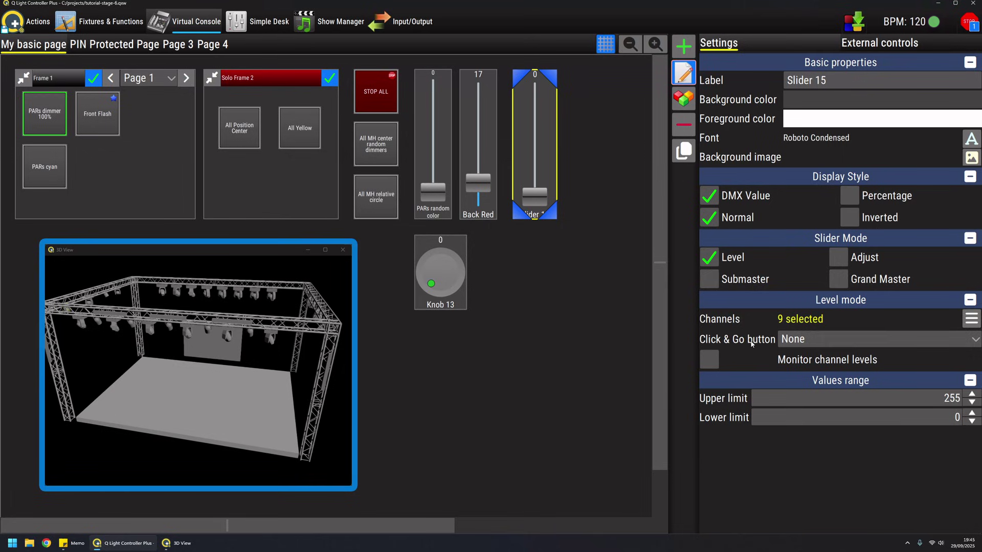
{"action": "left_click", "coordinate": [812, 342]}
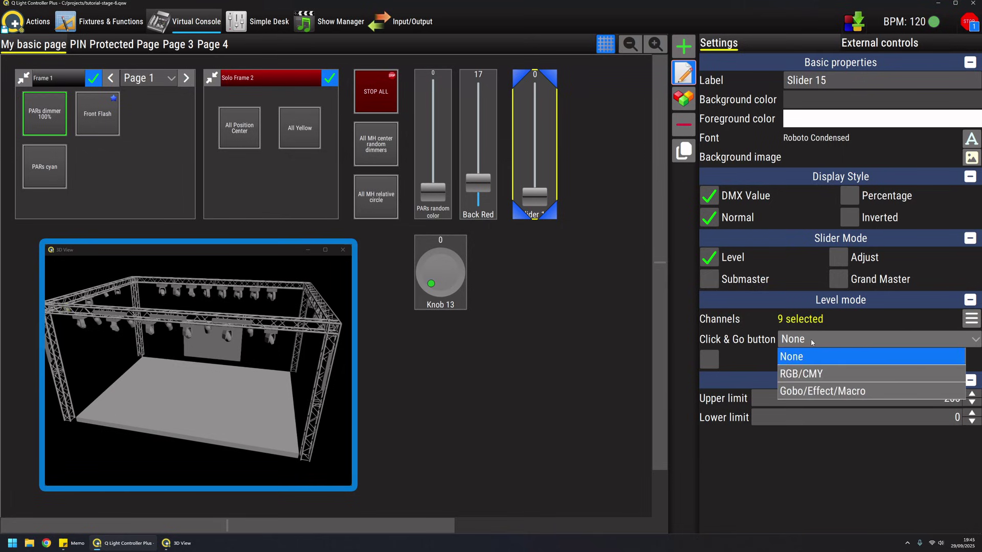
{"action": "left_click", "coordinate": [854, 323]}
Add Green and Blue of Generic RGB [19] to Slider 15 and set Click & Go to RGB/CMY.
{"action": "left_click", "coordinate": [971, 319]}
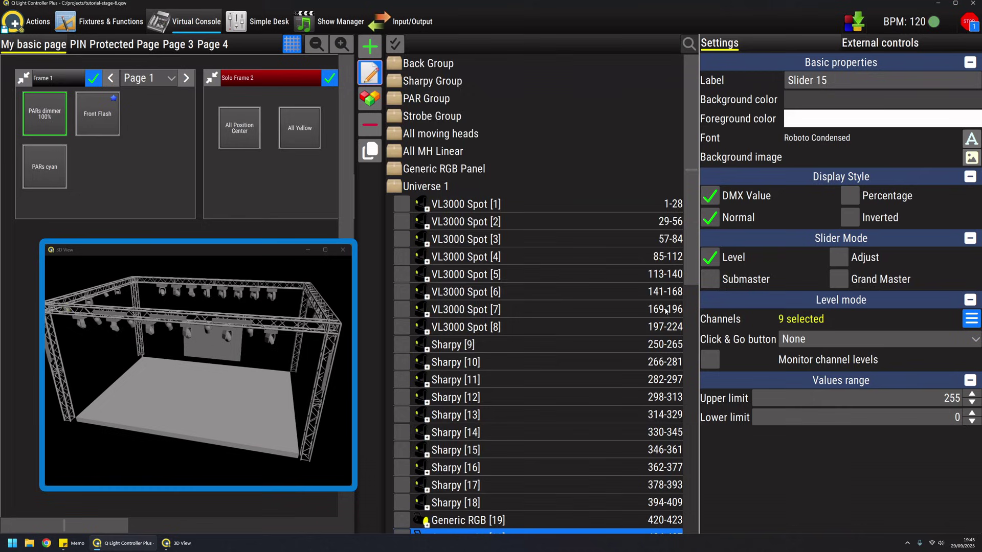
{"action": "scroll", "coordinate": [499, 352], "scroll_direction": "down", "scroll_amount": 3}
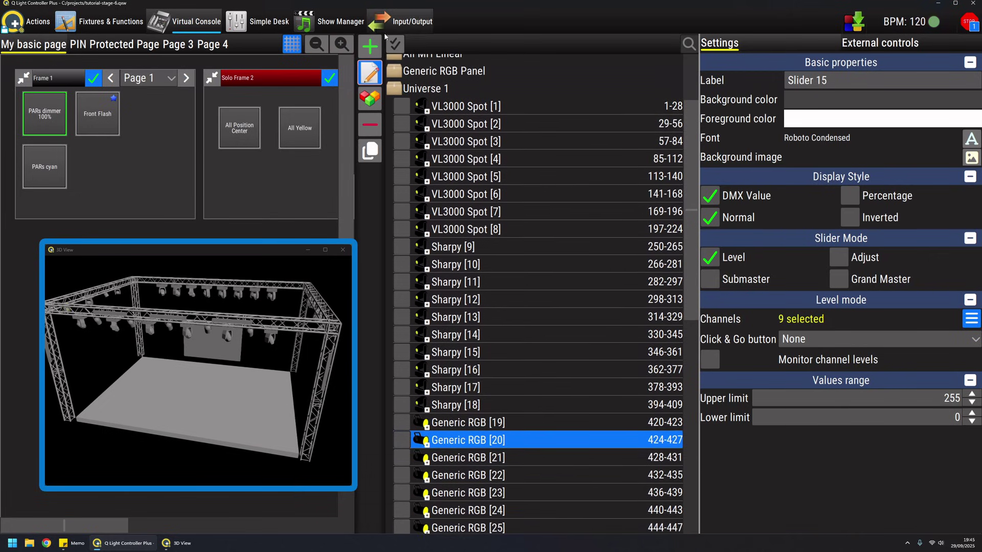
{"action": "left_click", "coordinate": [516, 422]}
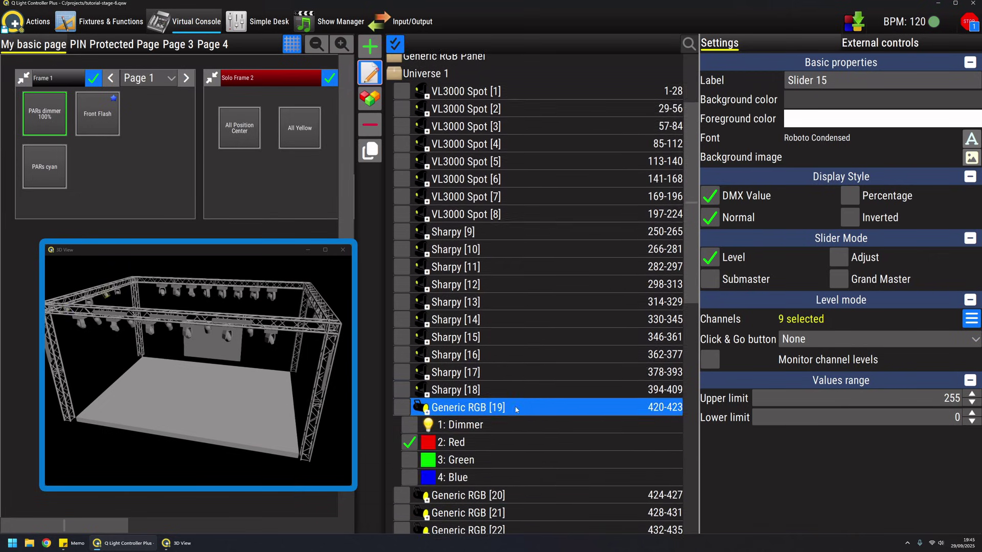
{"action": "left_click", "coordinate": [463, 429]}
{"action": "left_click", "coordinate": [474, 444]}
{"action": "scroll", "coordinate": [512, 434], "scroll_direction": "down", "scroll_amount": 1}
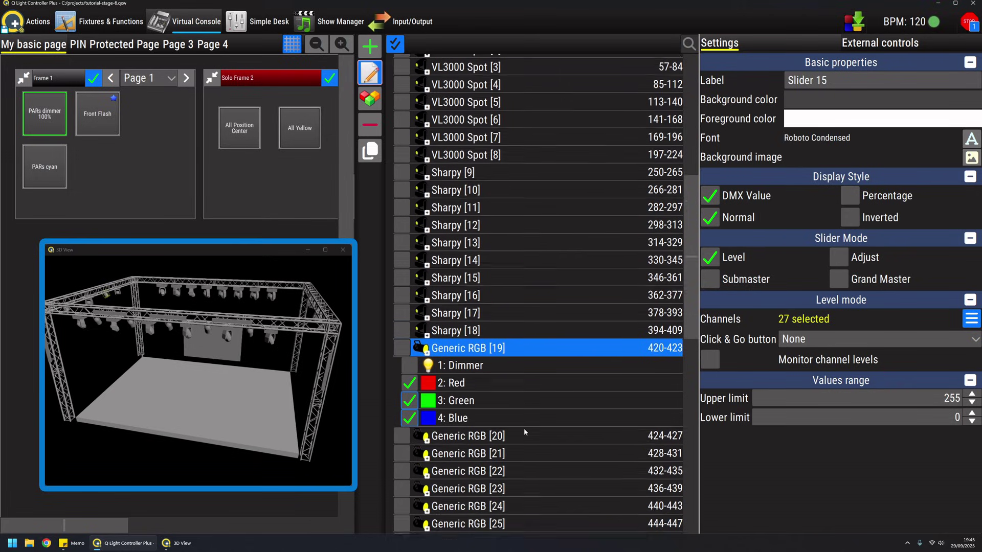
{"action": "scroll", "coordinate": [524, 432], "scroll_direction": "down", "scroll_amount": 1}
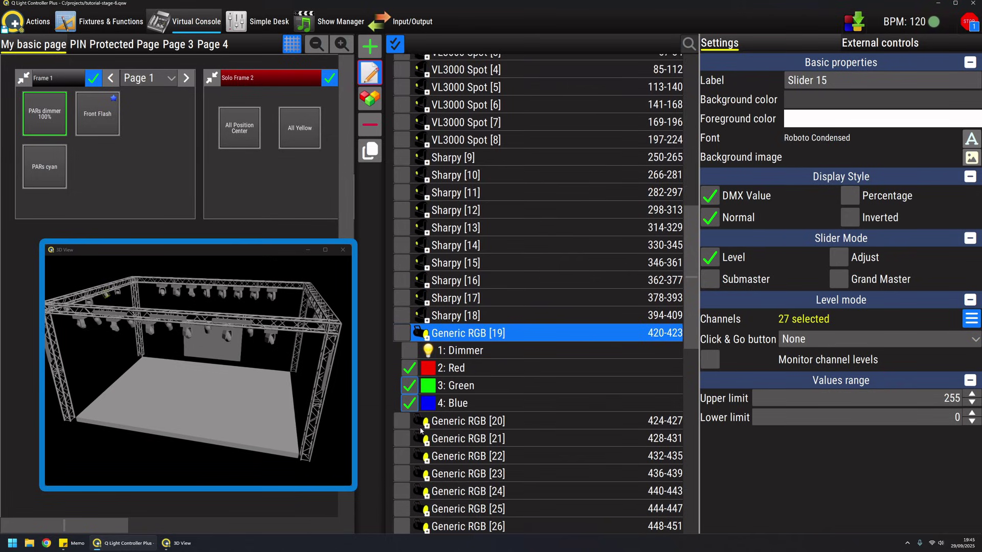
{"action": "left_click", "coordinate": [971, 320]}
{"action": "left_click", "coordinate": [859, 340]}
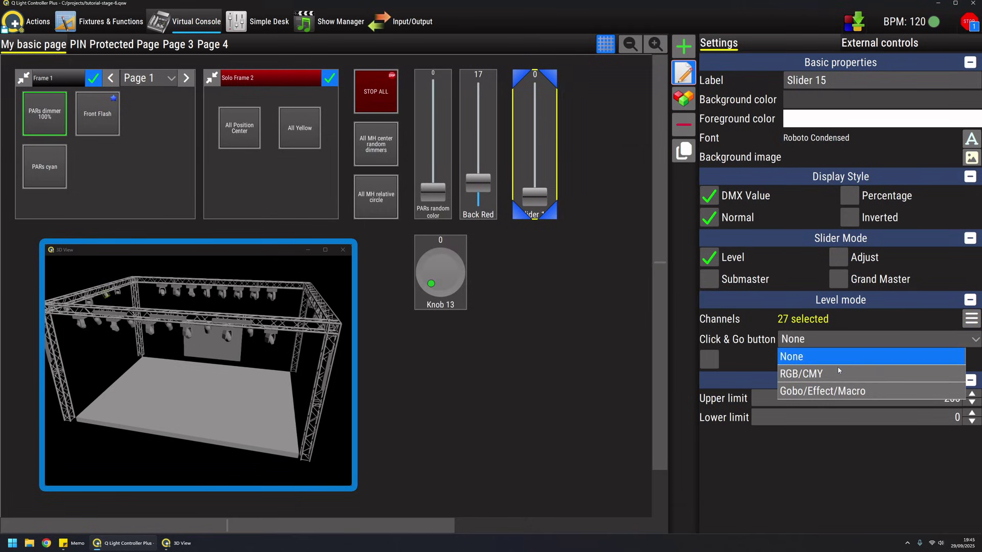
{"action": "left_click", "coordinate": [821, 376]}
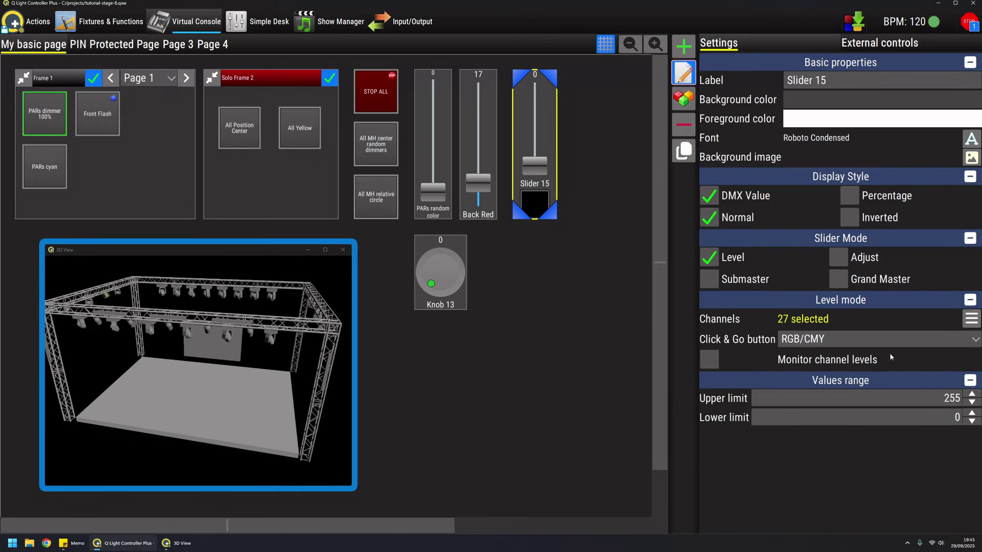
Outside edit mode, try yellow, blue, red and cyan on Slider 15's colour picker.
{"action": "left_click", "coordinate": [684, 73]}
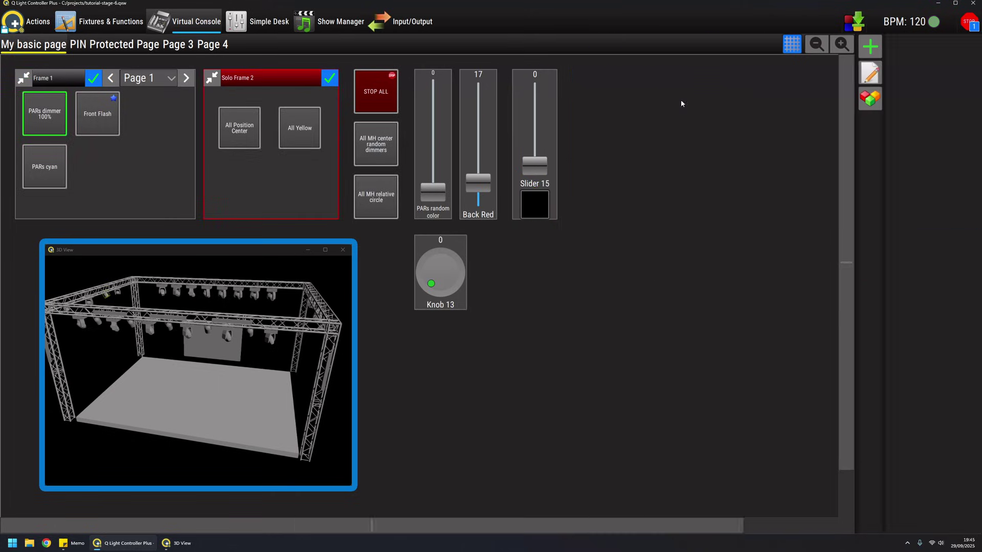
{"action": "left_click", "coordinate": [536, 203]}
{"action": "left_click", "coordinate": [583, 275]}
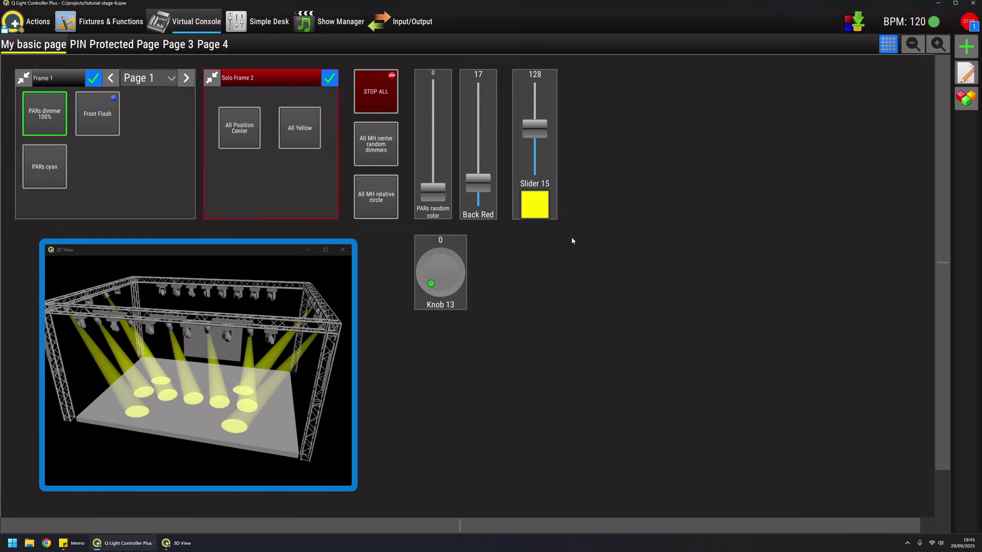
{"action": "left_click", "coordinate": [535, 205]}
{"action": "left_click", "coordinate": [648, 274]}
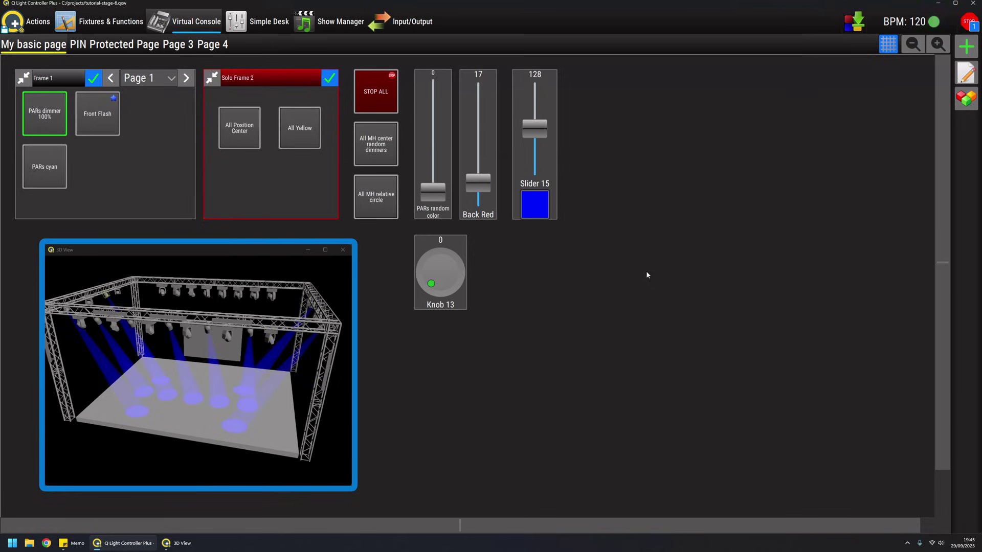
{"action": "left_click", "coordinate": [534, 207]}
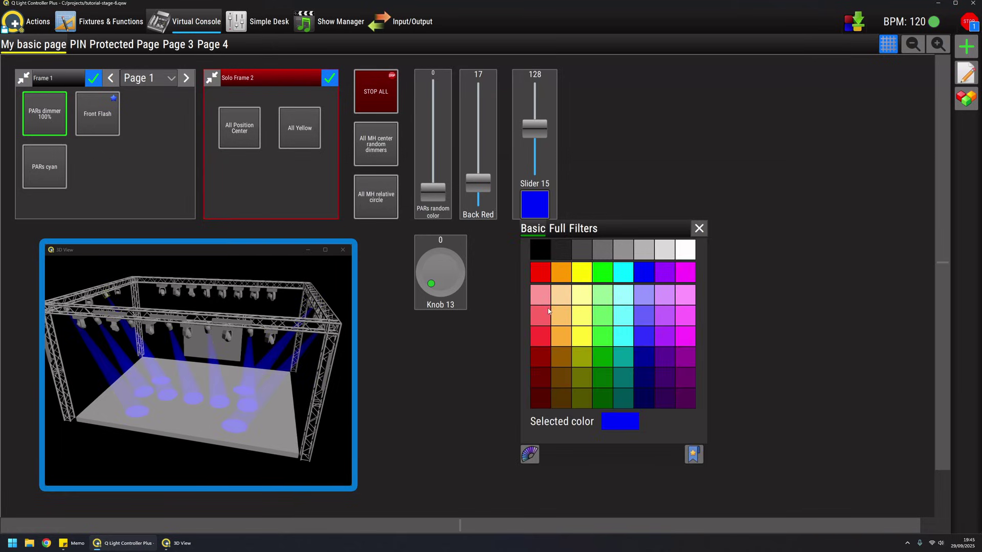
{"action": "left_click", "coordinate": [541, 274]}
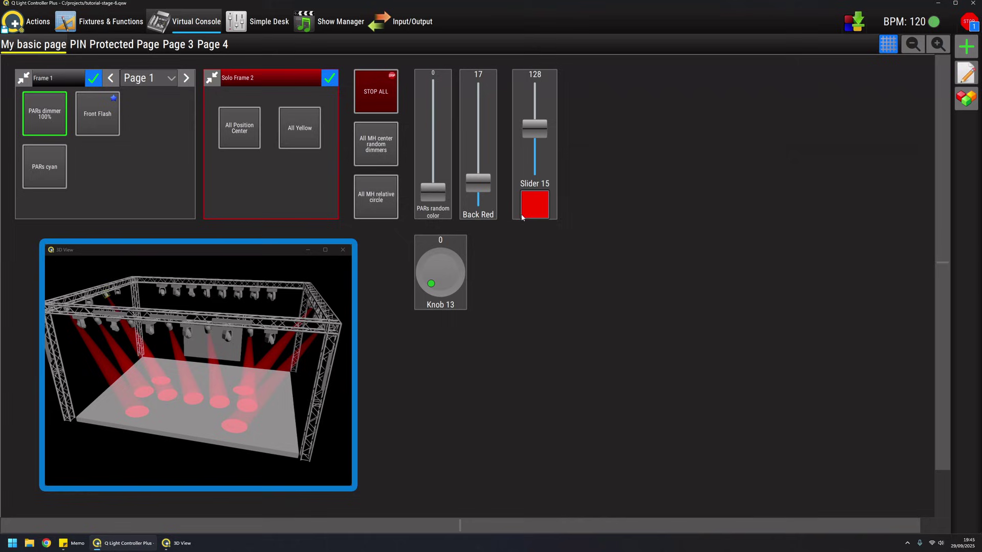
{"action": "left_click", "coordinate": [535, 205]}
{"action": "left_click", "coordinate": [624, 272]}
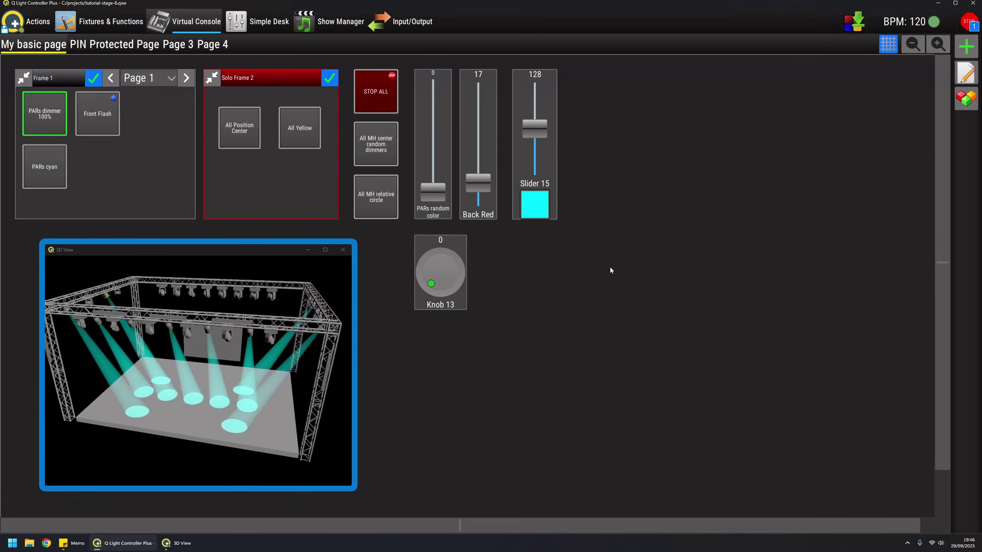
Pick violet for Slider 15, sweep it from 0 to 255, then settle at 117.
{"action": "left_click_drag", "start_coordinate": [536, 131], "coordinate": [537, 130]}
{"action": "scroll", "coordinate": [540, 131], "scroll_direction": "down", "scroll_amount": 1}
{"action": "left_click_drag", "start_coordinate": [538, 132], "coordinate": [549, 108]}
{"action": "left_click", "coordinate": [535, 206]}
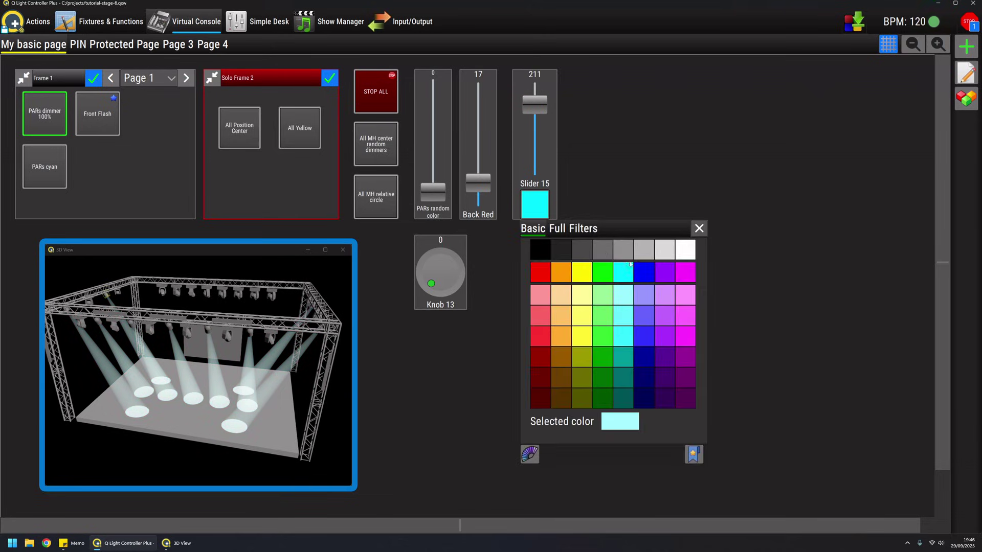
{"action": "left_click", "coordinate": [670, 277]}
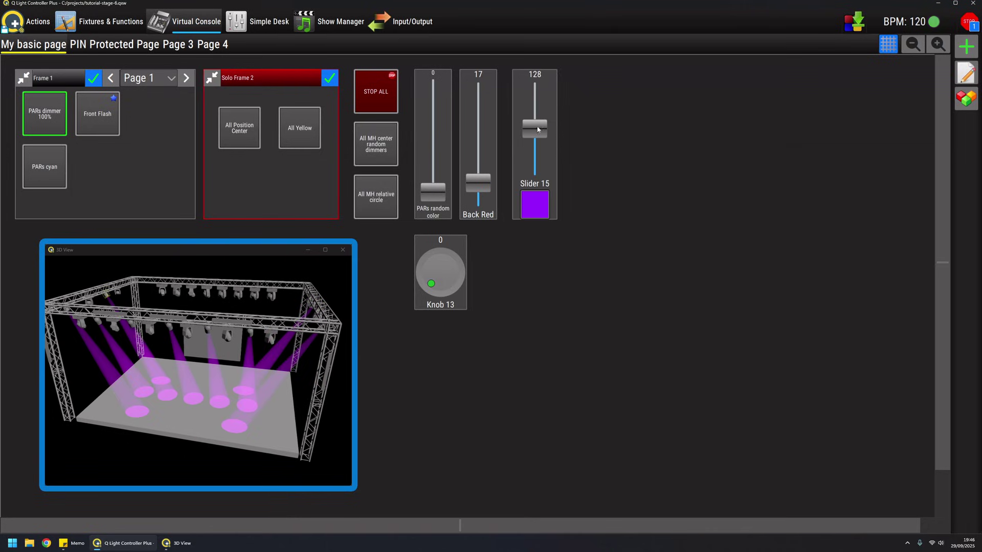
{"action": "left_click_drag", "start_coordinate": [529, 132], "coordinate": [547, 37]}
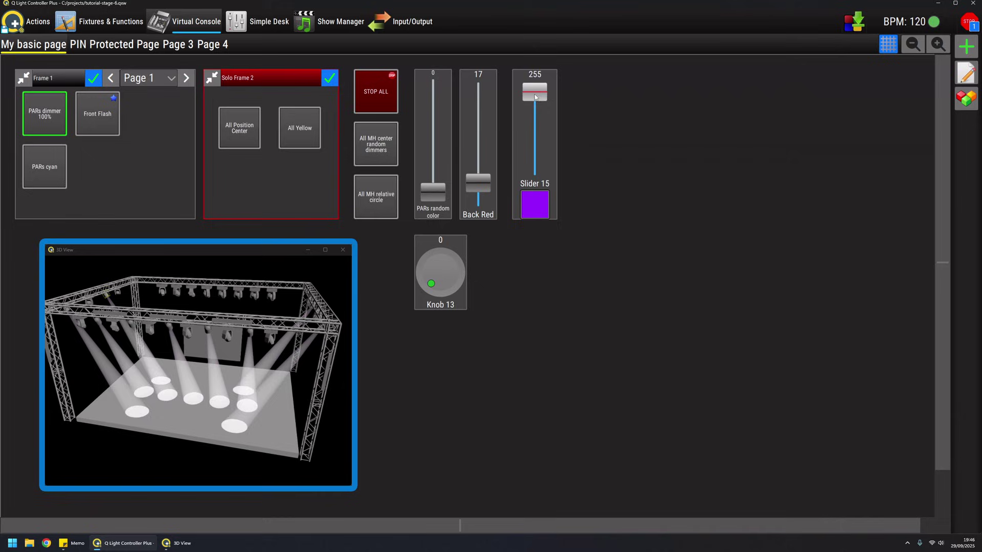
{"action": "left_click_drag", "start_coordinate": [535, 97], "coordinate": [535, 135]}
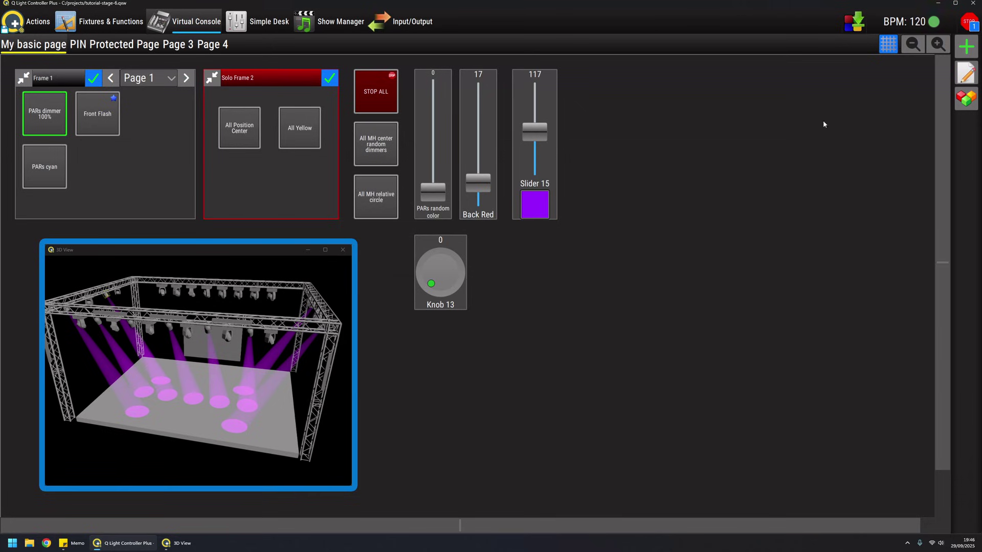
Select Slider 15 in edit mode and confirm its Click & Go stays on RGB/CMY.
{"action": "left_click", "coordinate": [971, 75]}
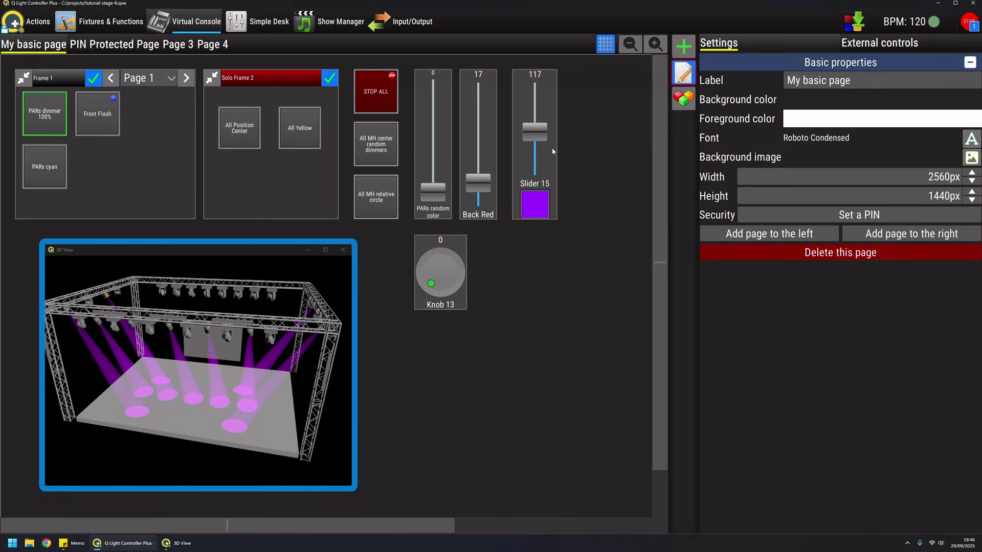
{"action": "left_click", "coordinate": [537, 176]}
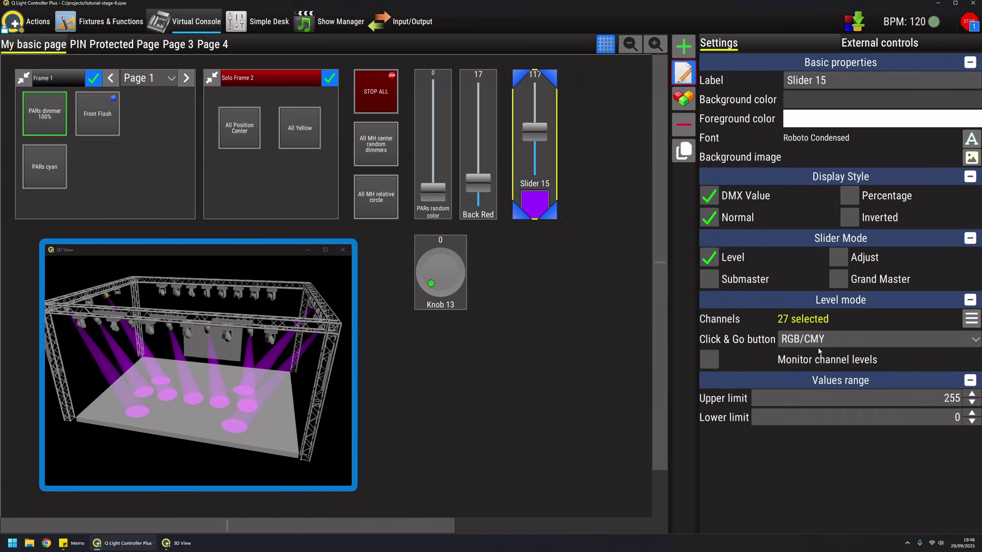
{"action": "left_click", "coordinate": [818, 344]}
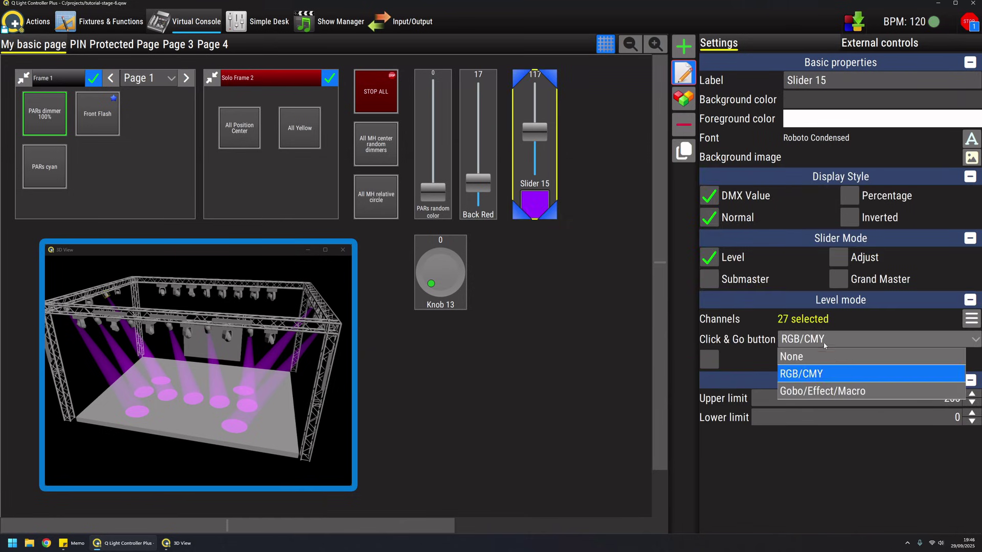
{"action": "left_click", "coordinate": [748, 333]}
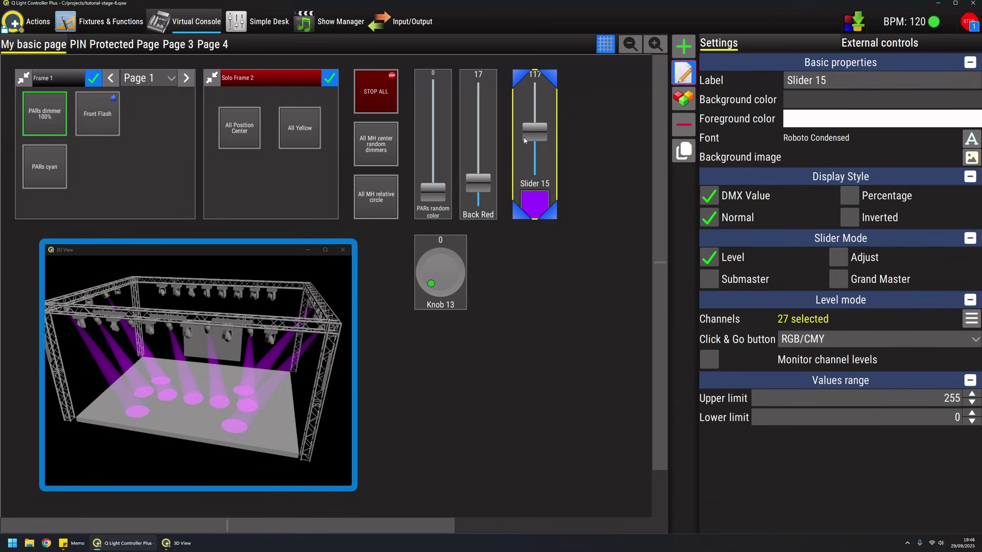
Turn on Show flash button for the PARs random color slider.
{"action": "left_click", "coordinate": [444, 134]}
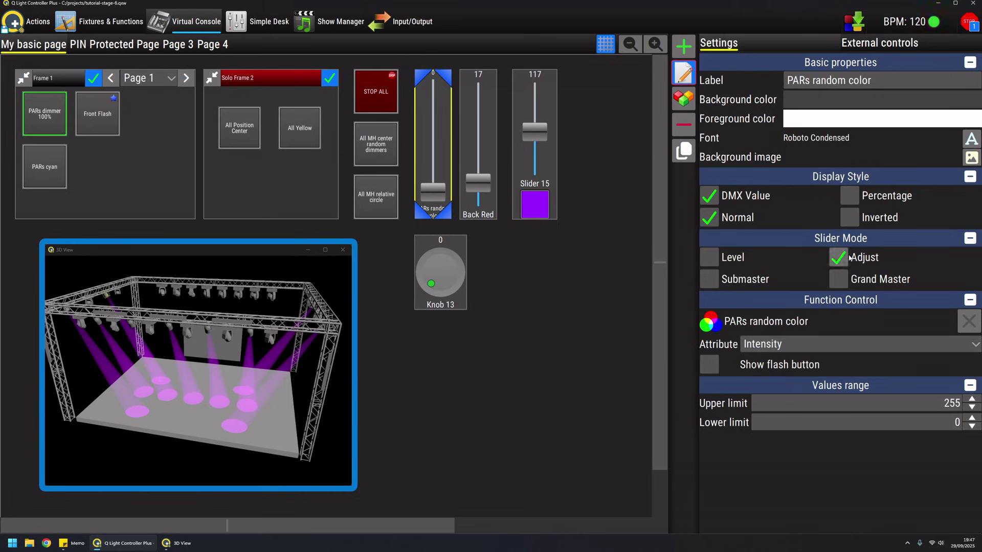
{"action": "left_click", "coordinate": [710, 364]}
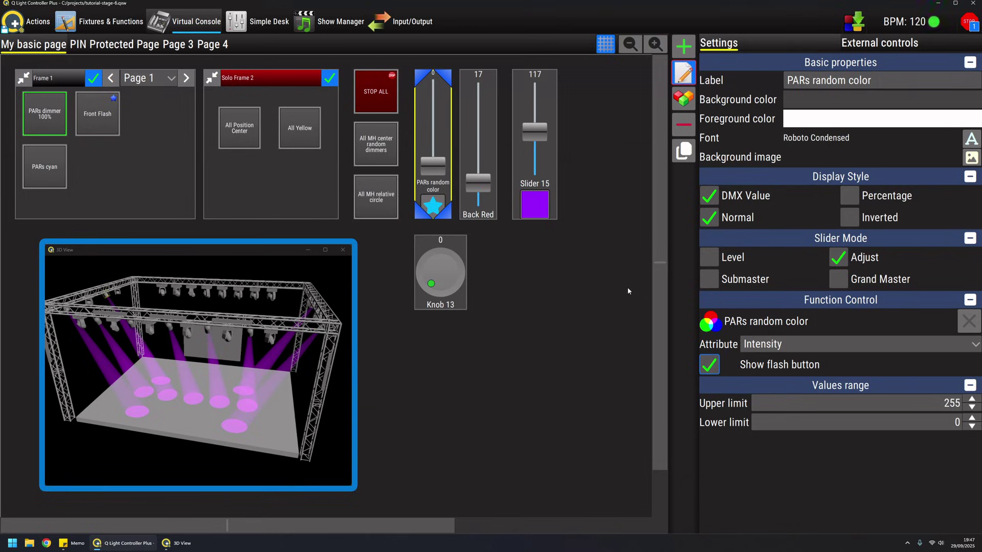
Toggle PARs dimmer 100% off and back on, and bring Slider 15 down to 0.
{"action": "left_click", "coordinate": [684, 74]}
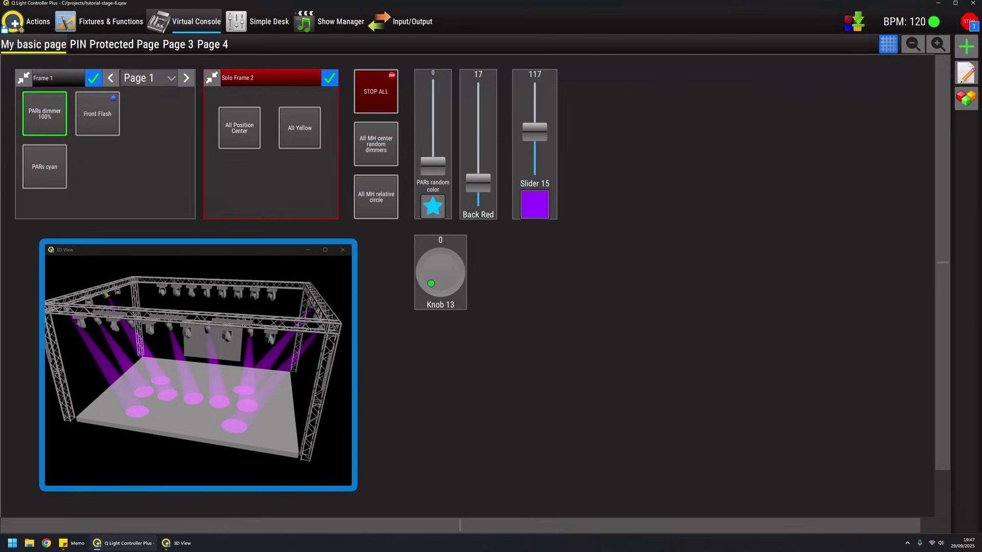
{"action": "left_click", "coordinate": [57, 118]}
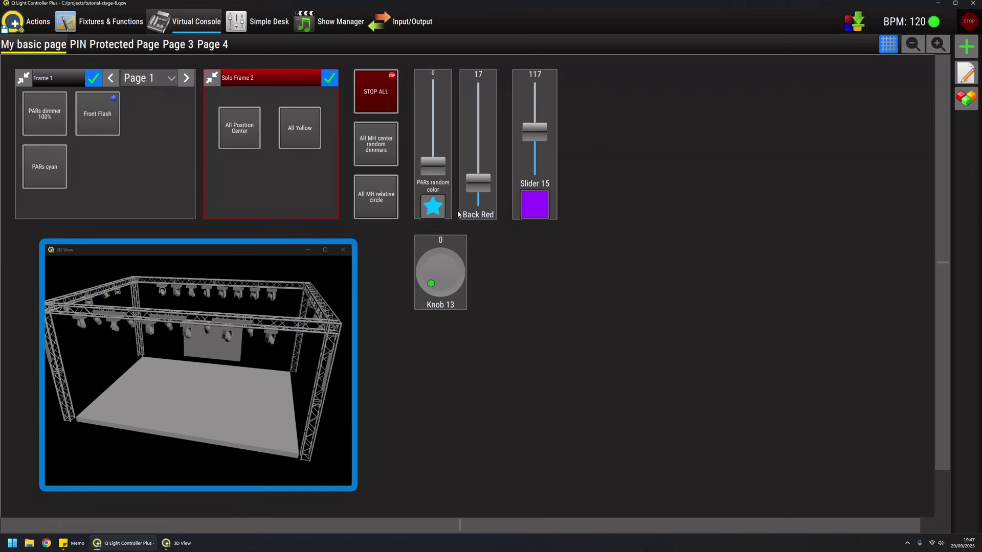
{"action": "left_click", "coordinate": [41, 119]}
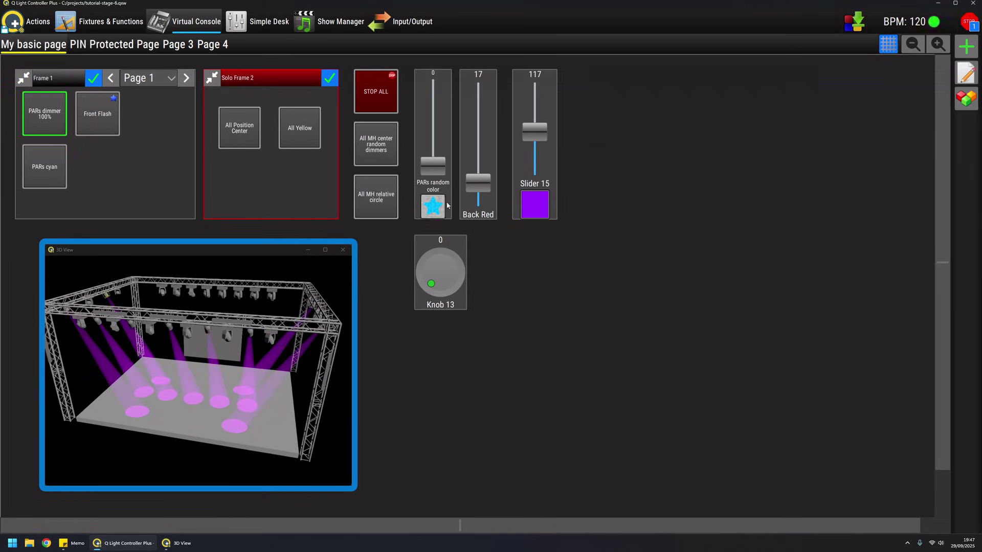
{"action": "left_click_drag", "start_coordinate": [537, 133], "coordinate": [535, 166]}
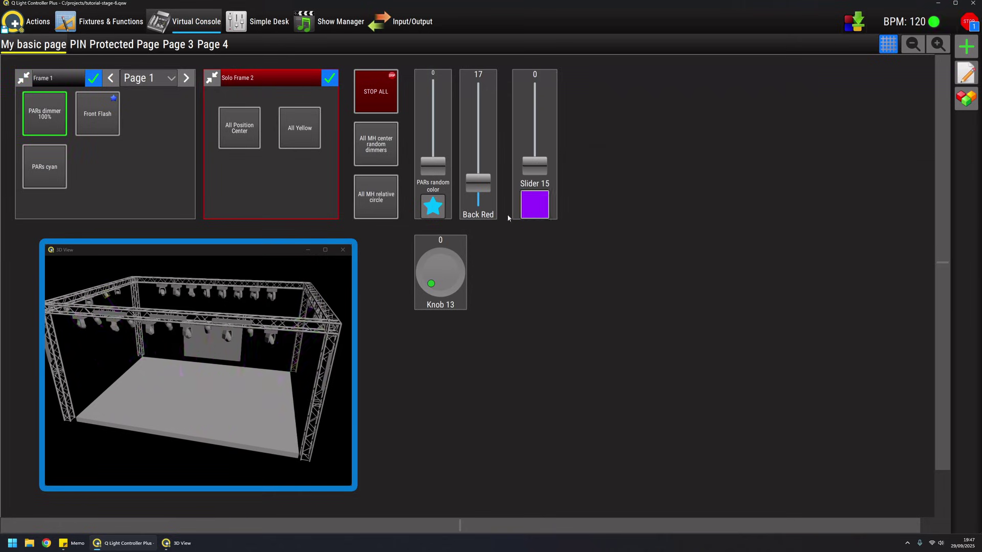
Flash PARs random color four times, then inspect its slider settings in edit mode.
{"action": "left_click", "coordinate": [433, 207]}
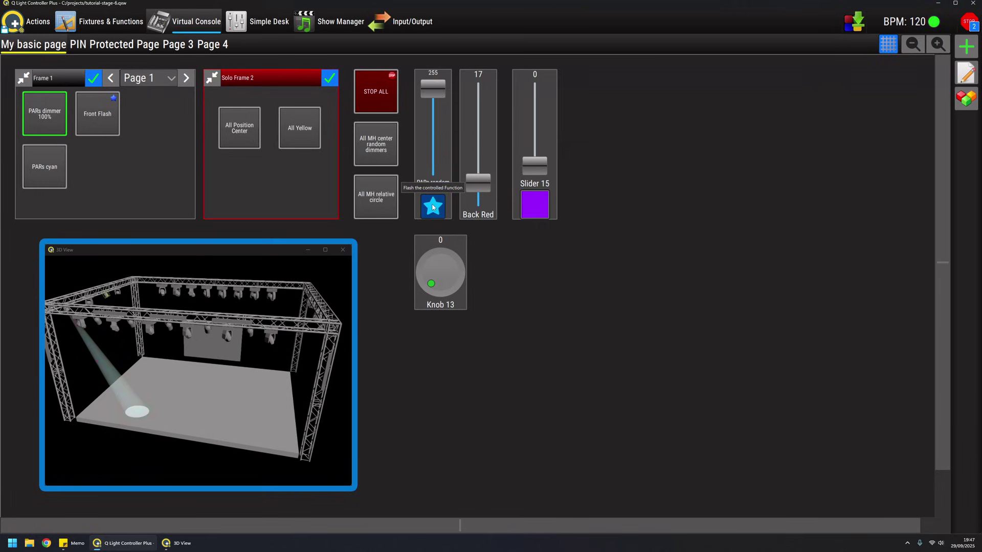
{"action": "left_click", "coordinate": [433, 206]}
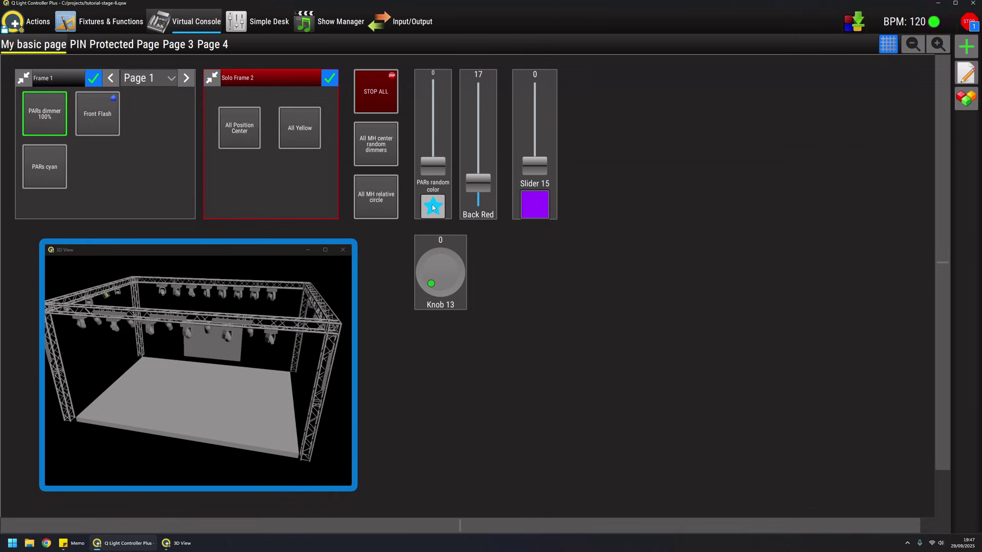
{"action": "left_click", "coordinate": [432, 206]}
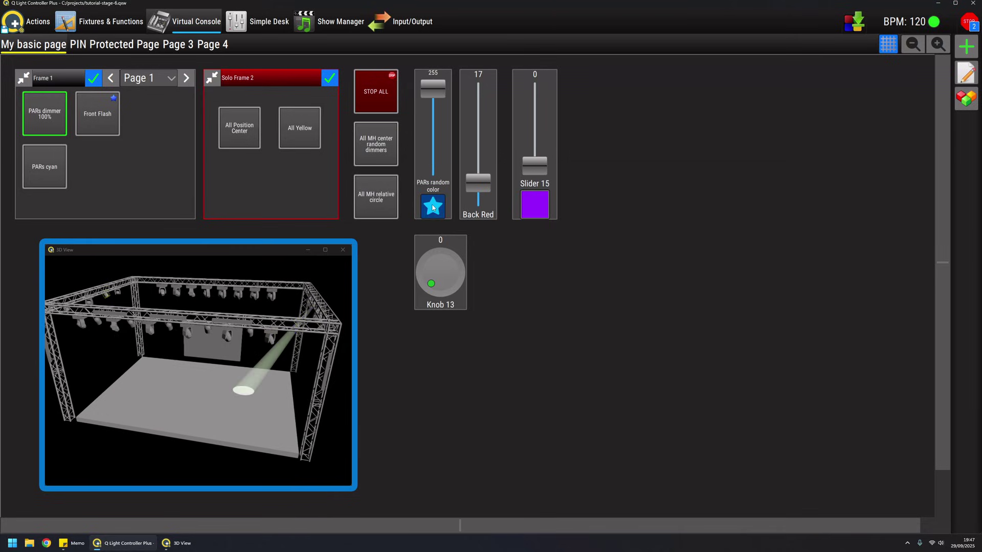
{"action": "left_click", "coordinate": [433, 207]}
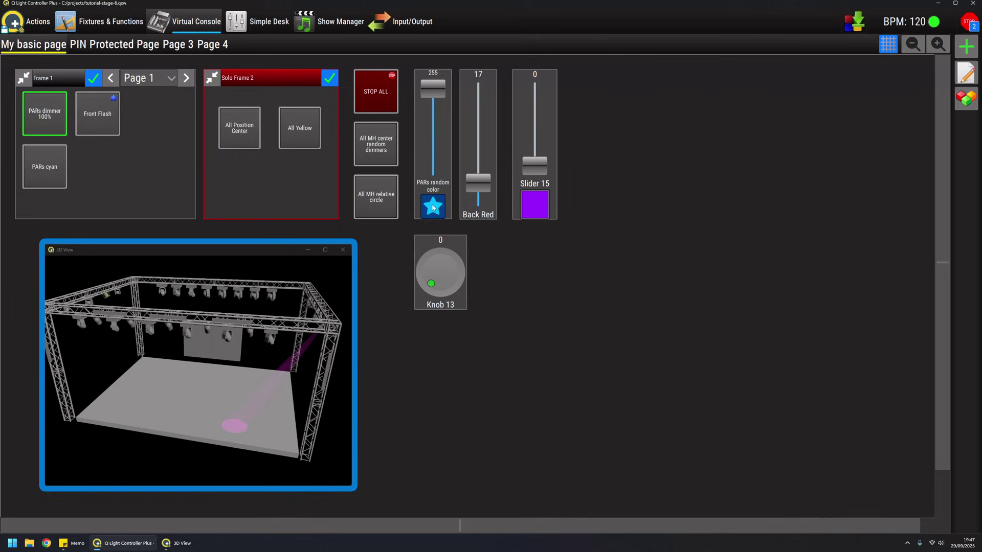
{"action": "left_click", "coordinate": [963, 71]}
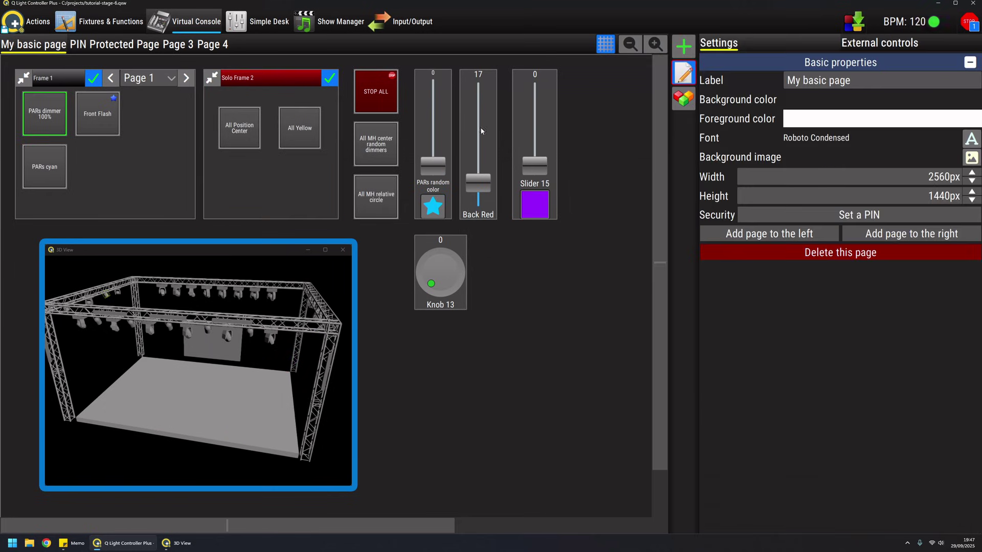
{"action": "left_click", "coordinate": [443, 126]}
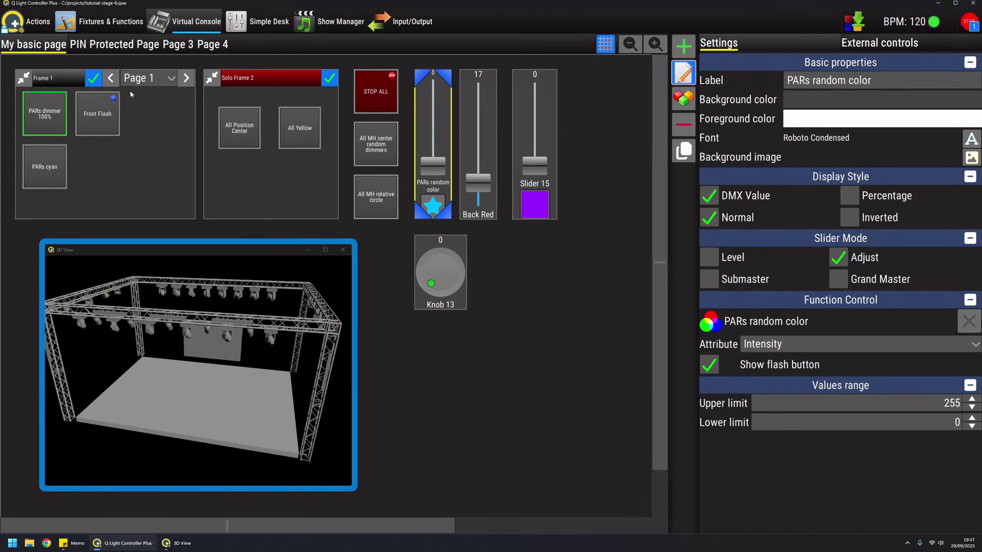
Check Front Flash's settings, trigger its strobe, and flash PARs random color twice more.
{"action": "left_click", "coordinate": [100, 114]}
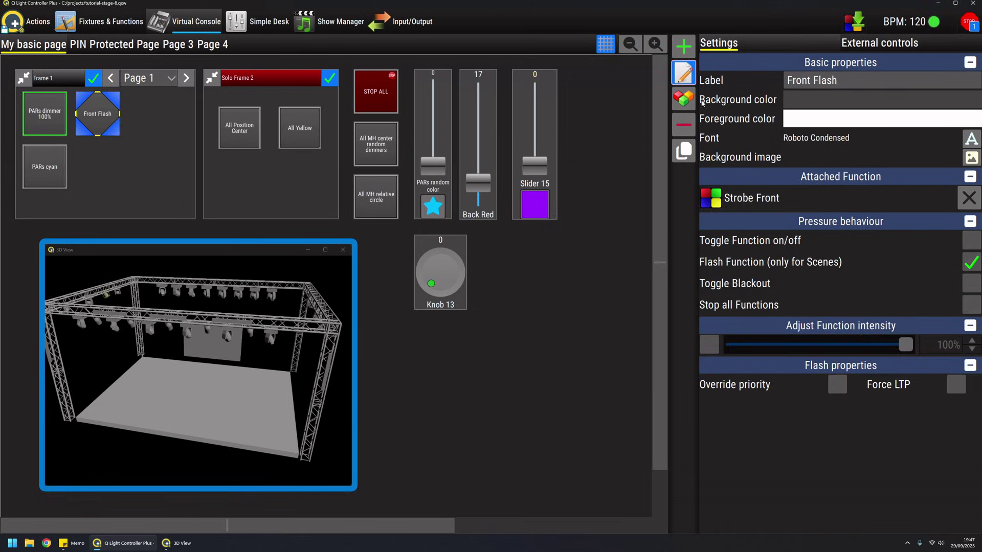
{"action": "left_click", "coordinate": [684, 73]}
{"action": "left_click", "coordinate": [93, 108]}
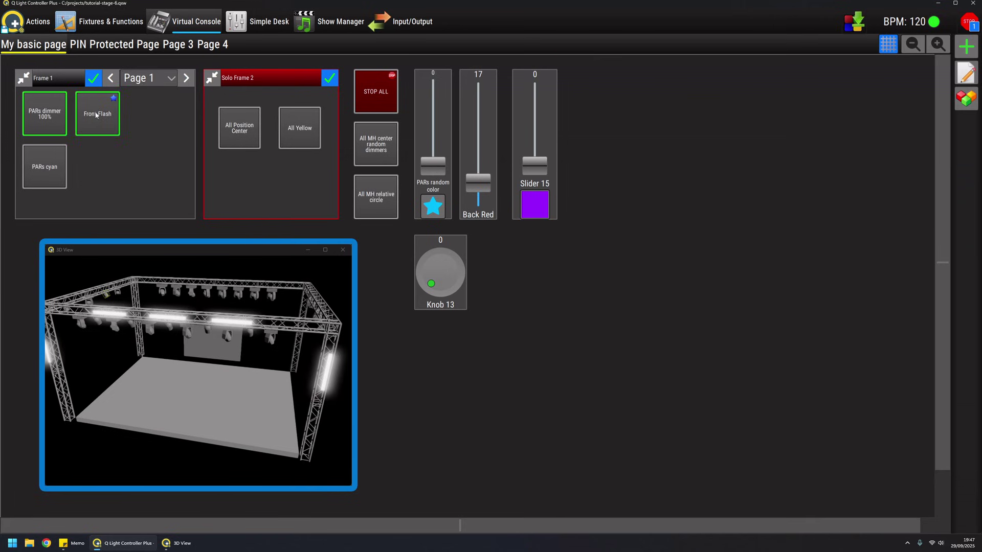
{"action": "left_click", "coordinate": [965, 73]}
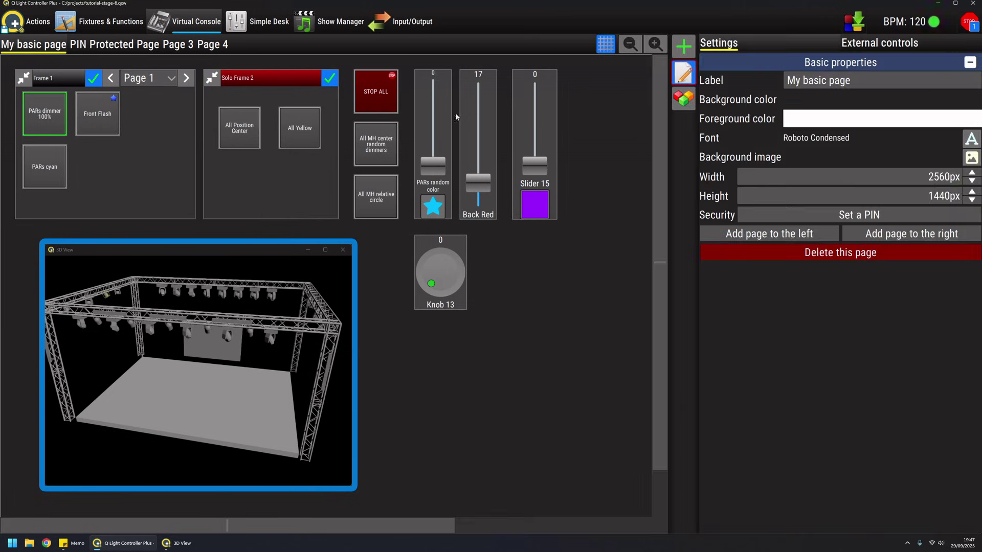
{"action": "left_click", "coordinate": [440, 112]}
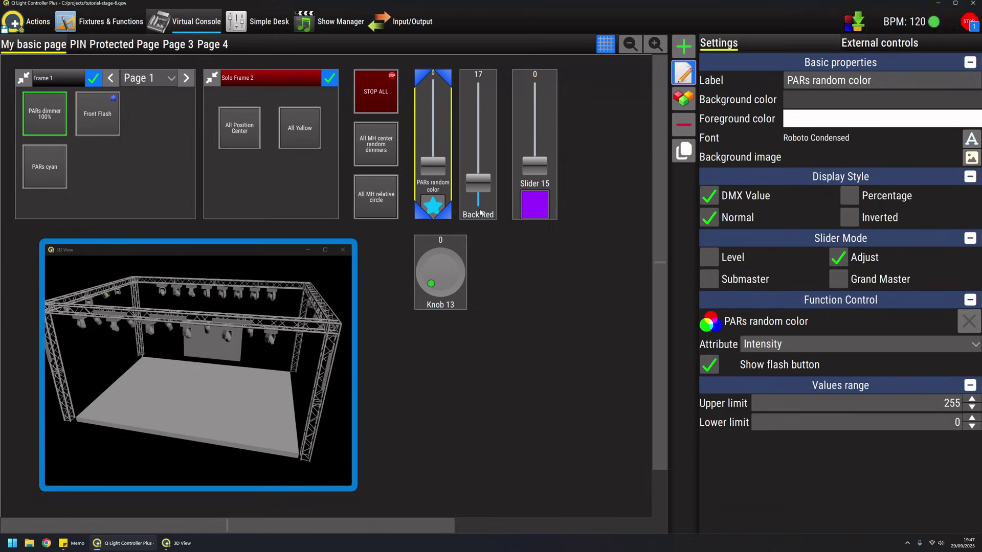
{"action": "left_click", "coordinate": [683, 73]}
{"action": "left_click", "coordinate": [432, 207]}
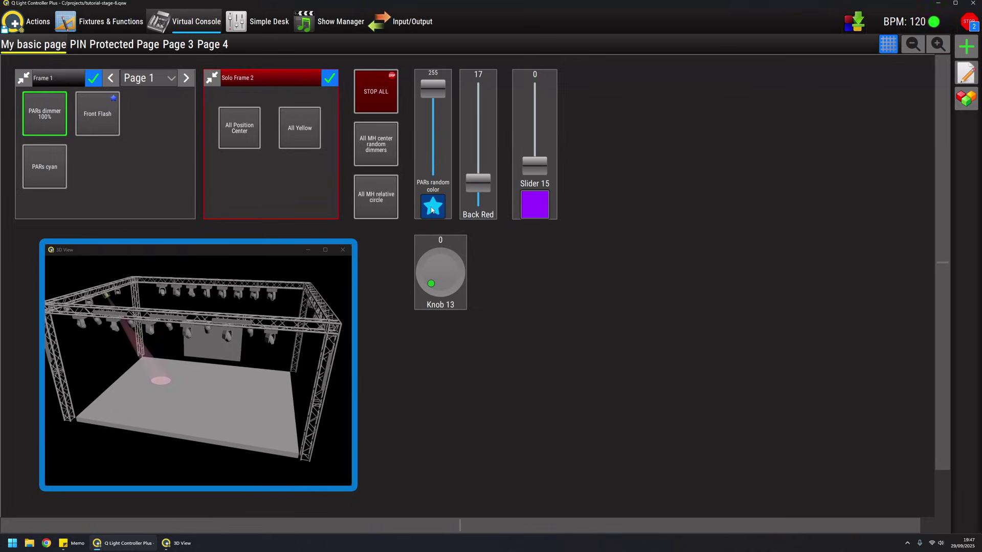
{"action": "left_click", "coordinate": [432, 208]}
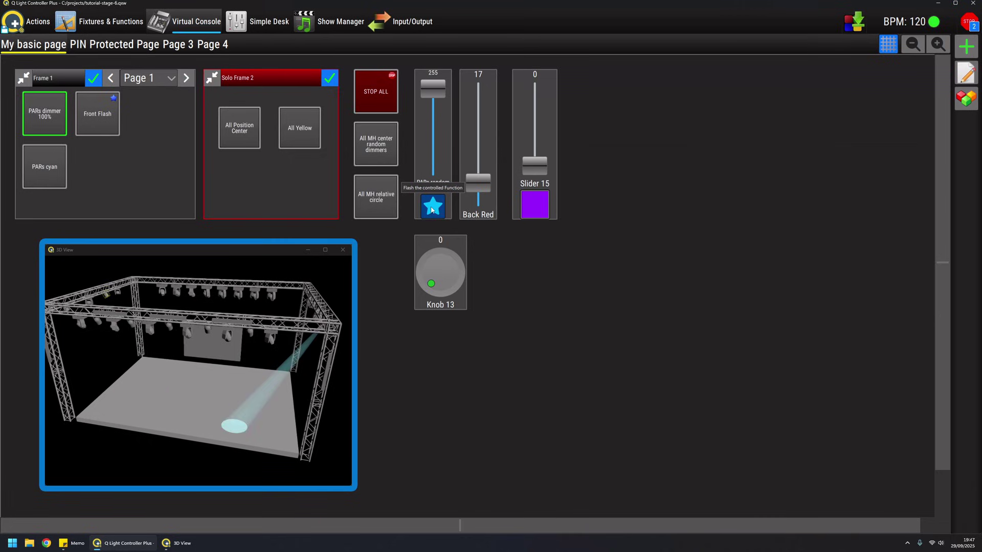
{"action": "left_click", "coordinate": [965, 75]}
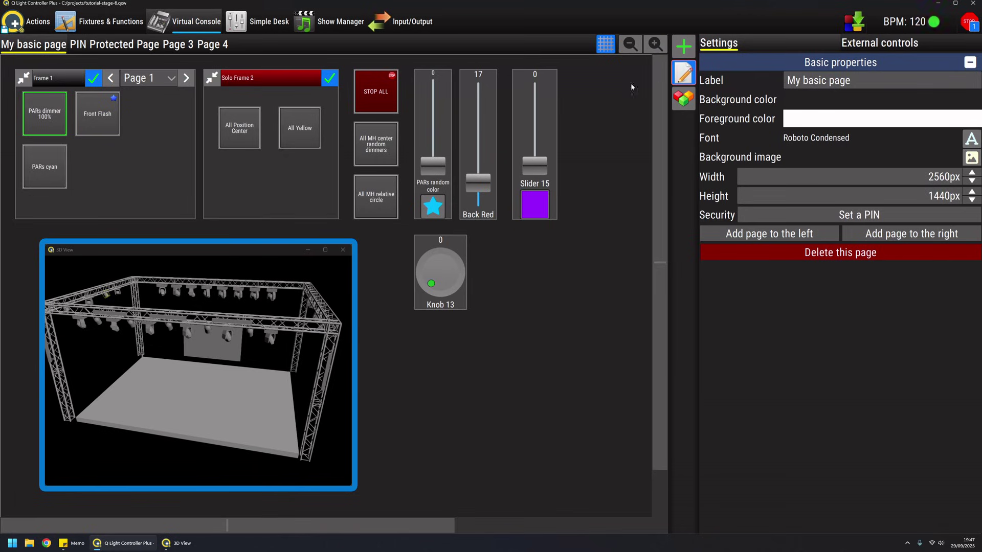
Add Slider 16 below Slider 15, set it to Submaster mode, and move it into Frame 1.
{"action": "left_click", "coordinate": [685, 47]}
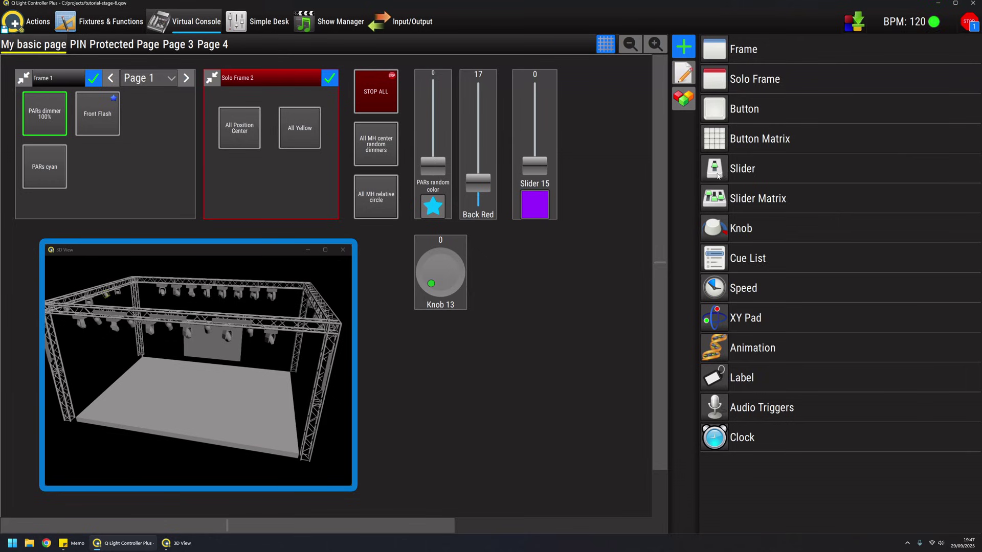
{"action": "left_click_drag", "start_coordinate": [717, 175], "coordinate": [499, 254]}
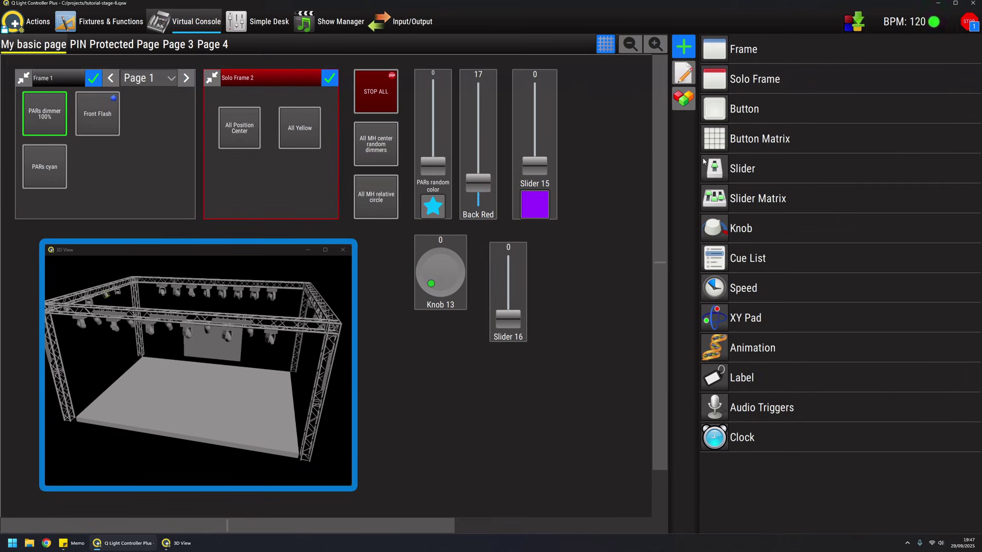
{"action": "left_click", "coordinate": [685, 74]}
{"action": "left_click", "coordinate": [508, 286]}
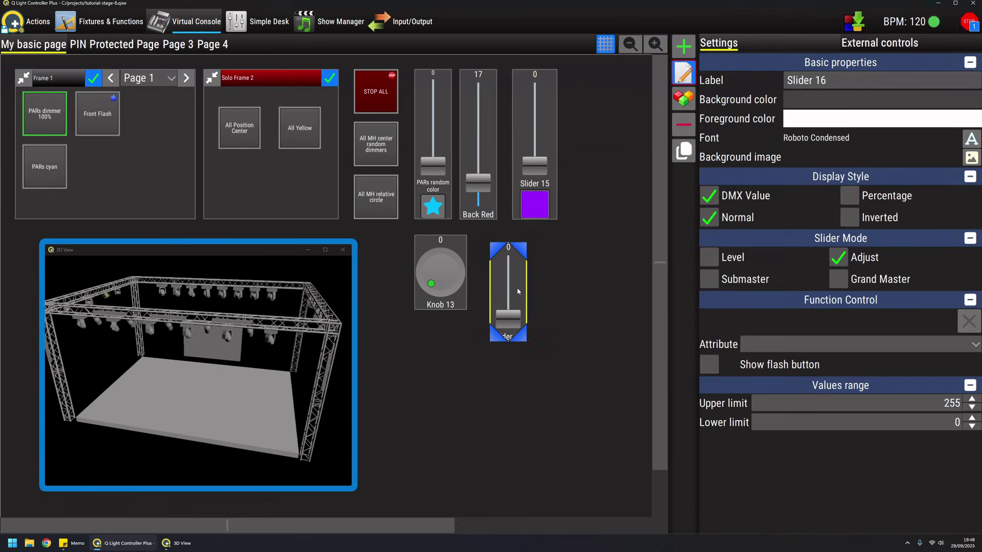
{"action": "left_click", "coordinate": [710, 279]}
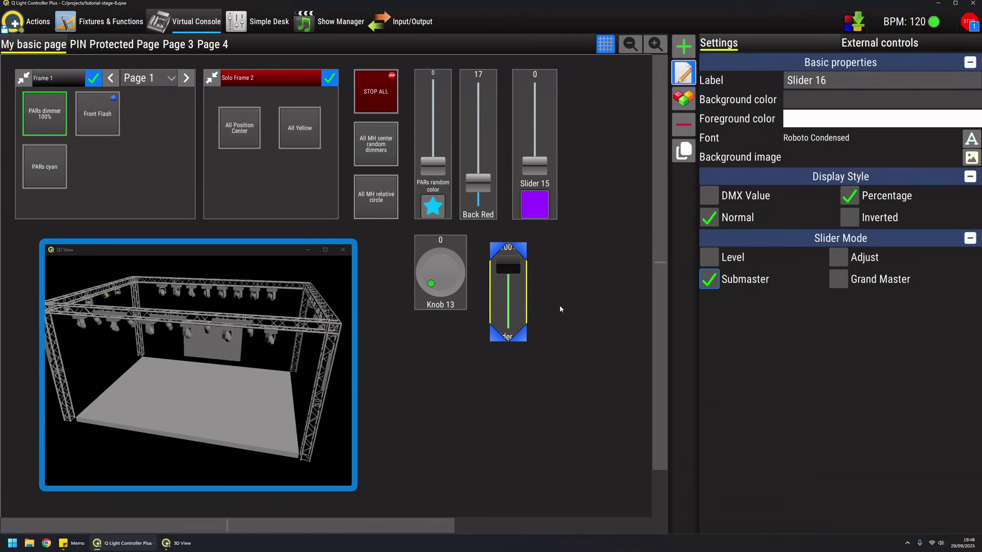
{"action": "left_click_drag", "start_coordinate": [516, 289], "coordinate": [160, 137]}
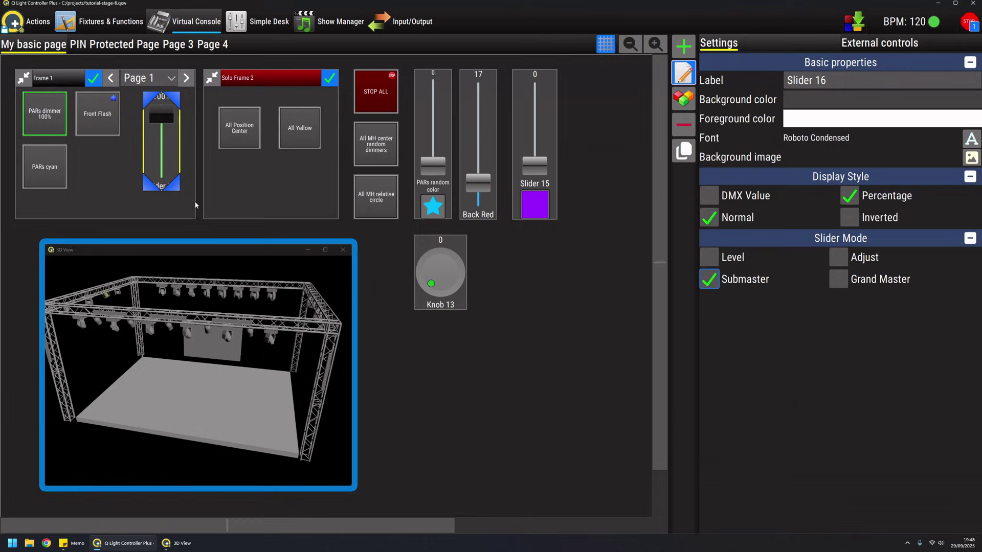
Enlarge Slider 16 in Frame 1, then set the submaster to 43% and Slider 15 to 129.
{"action": "left_click_drag", "start_coordinate": [175, 187], "coordinate": [187, 211]}
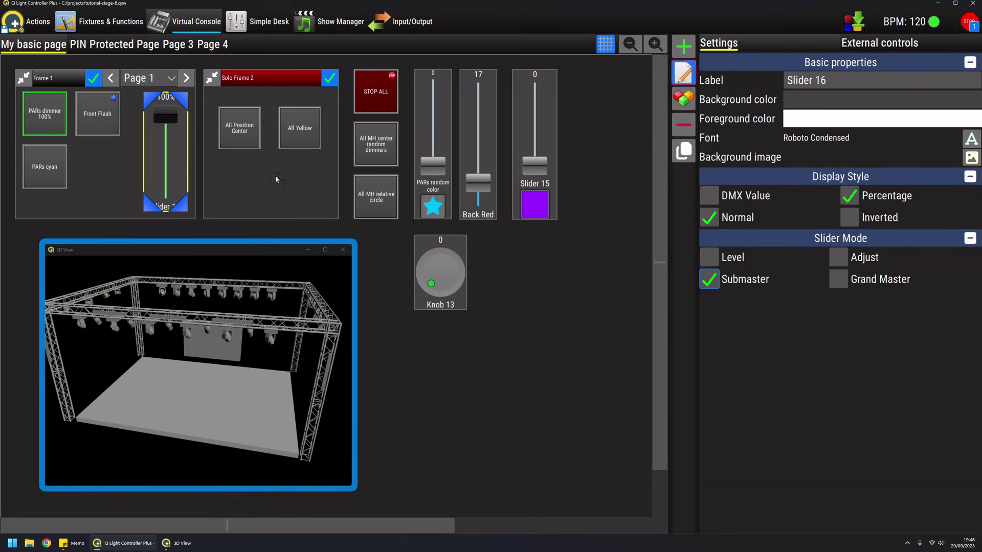
{"action": "left_click_drag", "start_coordinate": [532, 168], "coordinate": [524, 130]}
{"action": "left_click", "coordinate": [684, 73]}
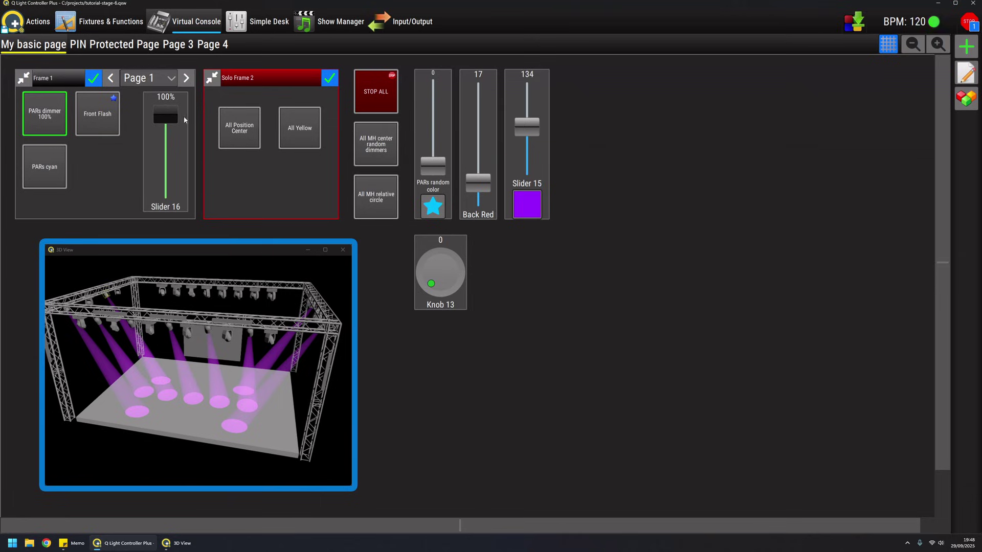
{"action": "left_click_drag", "start_coordinate": [170, 118], "coordinate": [161, 162]}
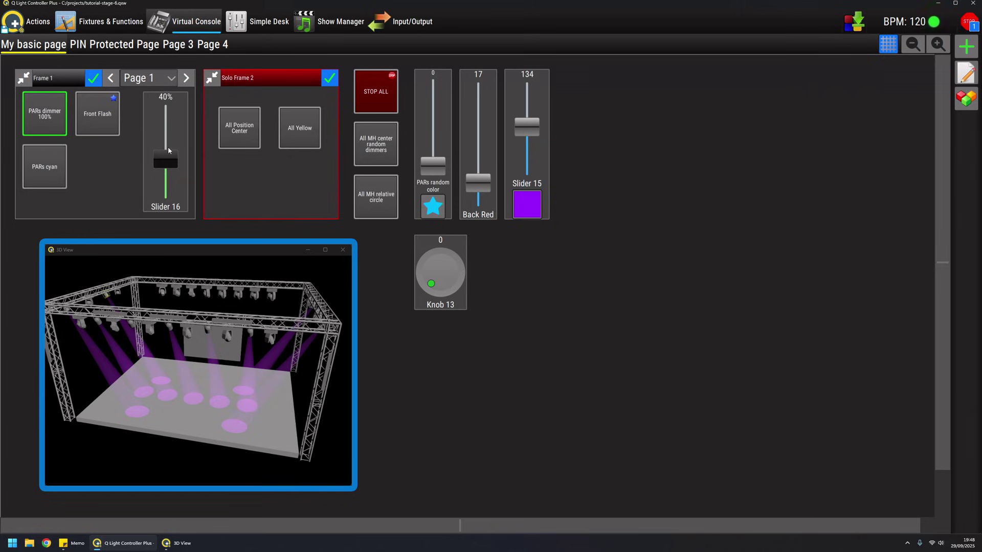
{"action": "mouse_move", "coordinate": [169, 162]}
{"action": "left_mouse_down"}
{"action": "mouse_move", "coordinate": [167, 120]}
{"action": "mouse_move", "coordinate": [167, 159]}
{"action": "left_mouse_up"}
{"action": "mouse_move", "coordinate": [536, 131]}
{"action": "left_mouse_down"}
{"action": "mouse_move", "coordinate": [532, 145]}
{"action": "mouse_move", "coordinate": [531, 88]}
{"action": "mouse_move", "coordinate": [532, 140]}
{"action": "mouse_move", "coordinate": [532, 132]}
{"action": "left_mouse_up"}
Change Slider 15's colour to green and raise the Slider 16 submaster to 47%.
{"action": "left_click", "coordinate": [527, 204]}
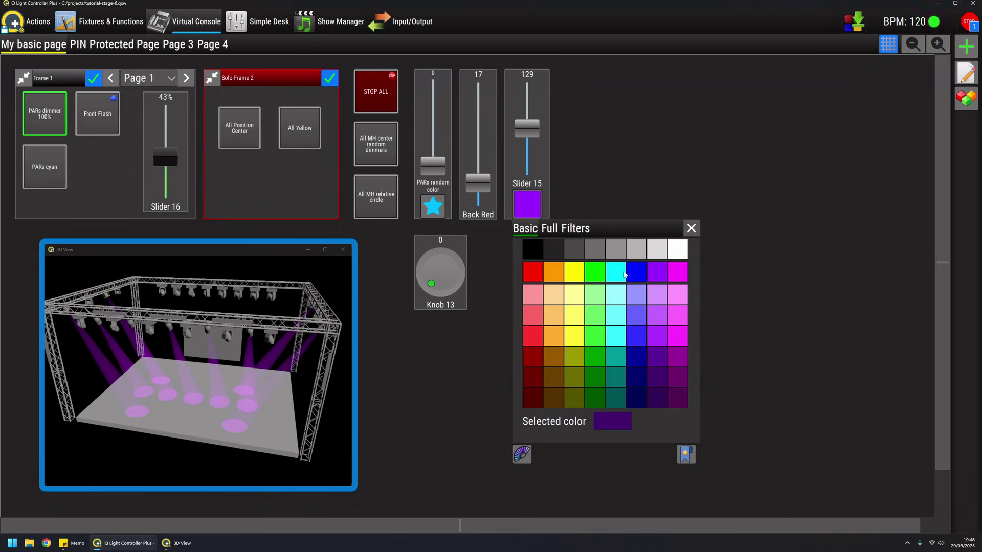
{"action": "left_click", "coordinate": [595, 271]}
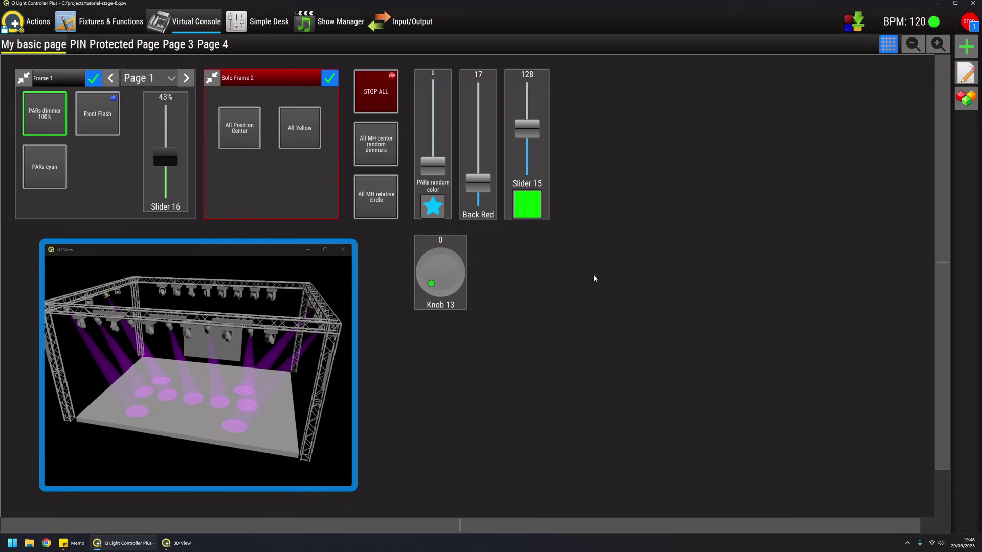
{"action": "mouse_move", "coordinate": [161, 159]}
{"action": "left_mouse_down"}
{"action": "mouse_move", "coordinate": [170, 186]}
{"action": "mouse_move", "coordinate": [163, 152]}
{"action": "left_mouse_up"}
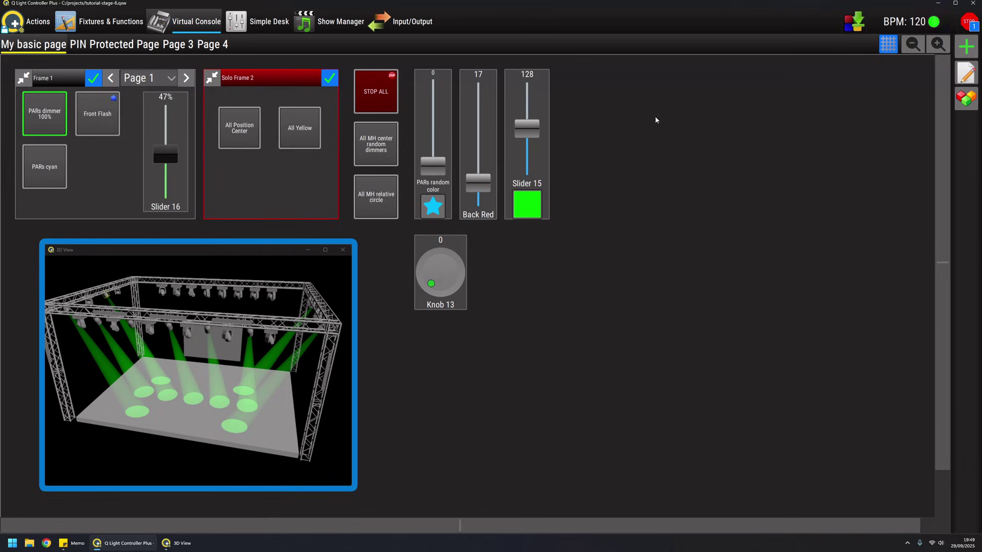
Add Slider 17 to the page and switch it to Grand Master mode.
{"action": "left_click", "coordinate": [973, 44]}
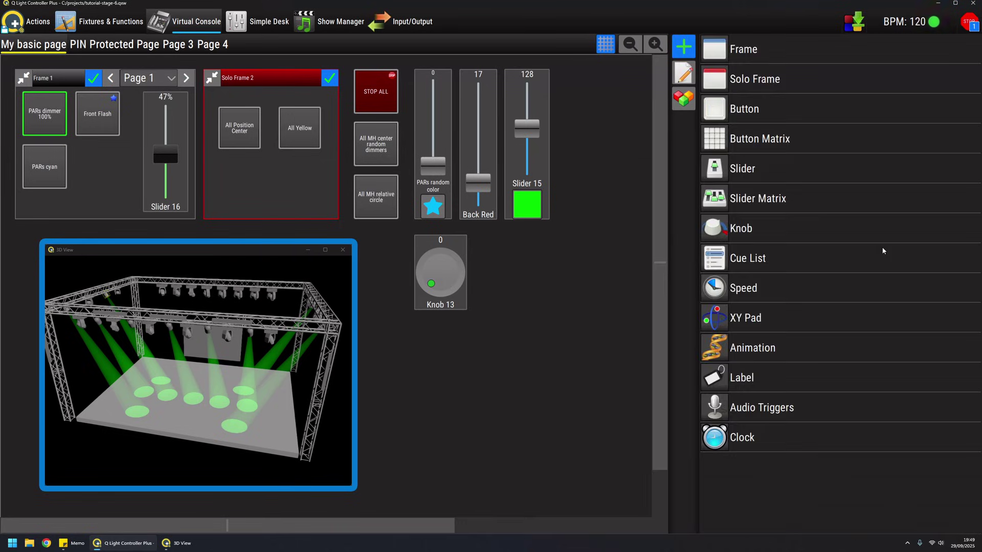
{"action": "mouse_move", "coordinate": [719, 170]}
{"action": "left_mouse_down"}
{"action": "mouse_move", "coordinate": [491, 261]}
{"action": "mouse_move", "coordinate": [506, 246]}
{"action": "left_mouse_up"}
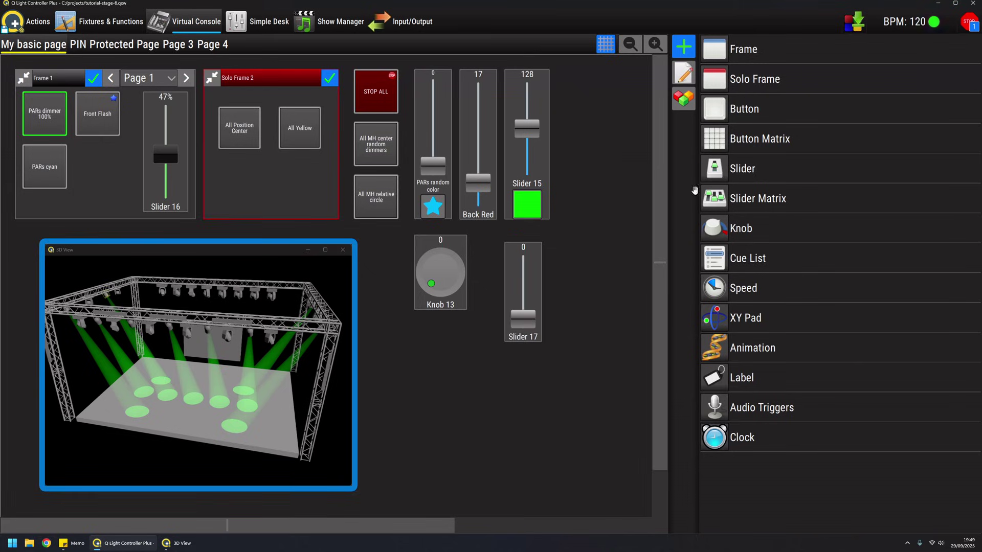
{"action": "left_click", "coordinate": [684, 74]}
{"action": "left_click", "coordinate": [523, 281]}
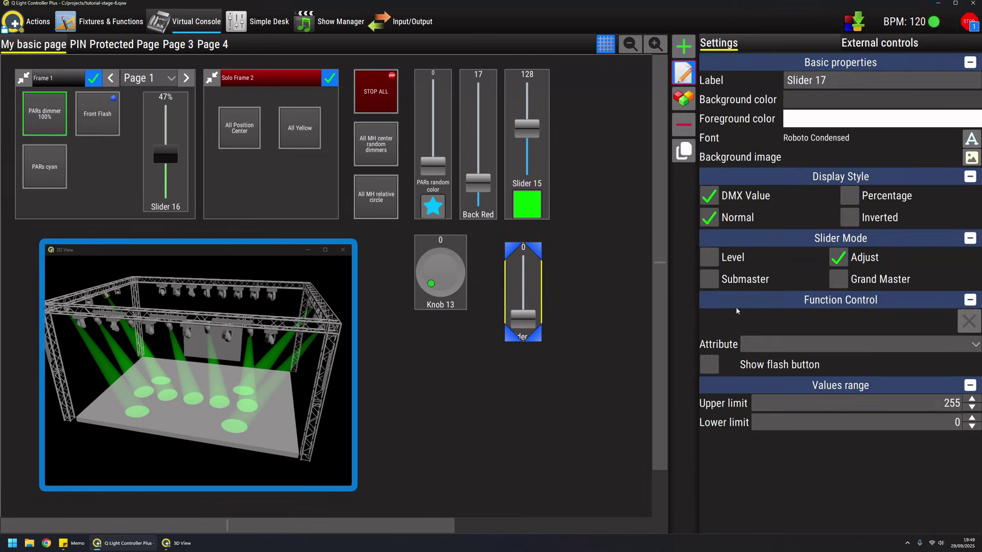
{"action": "left_click", "coordinate": [839, 279]}
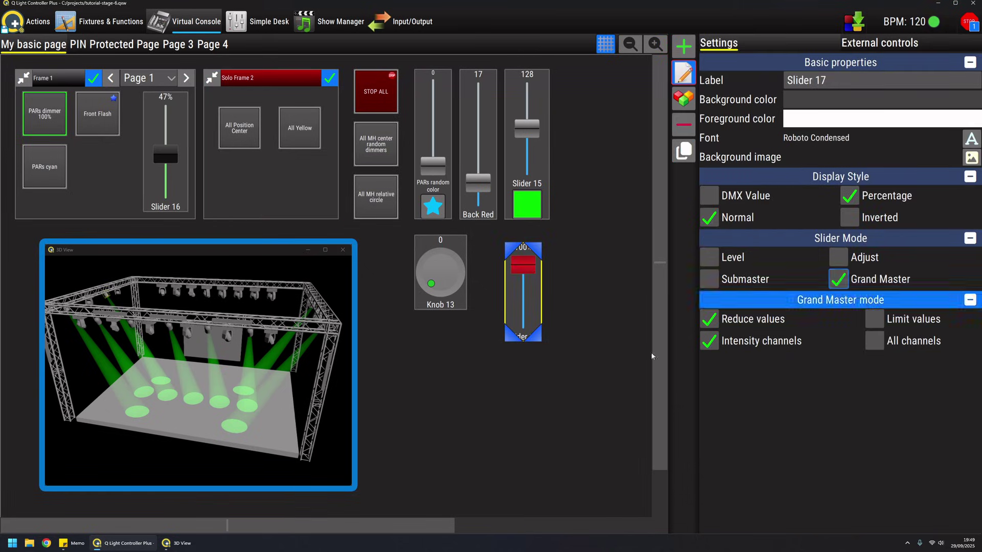
Stretch Slider 17 much taller by dragging its bottom handle down.
{"action": "left_click_drag", "start_coordinate": [508, 345], "coordinate": [510, 468]}
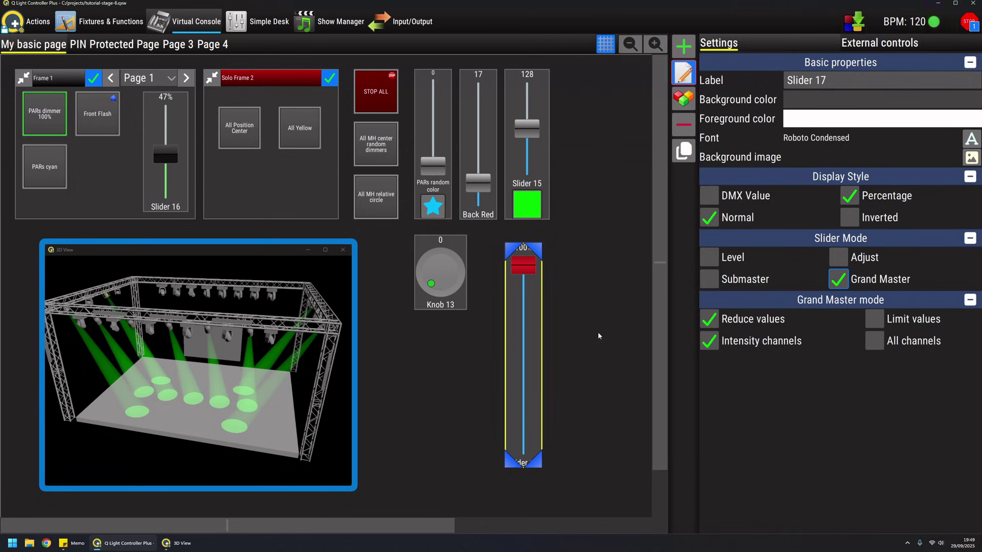
{"action": "left_click", "coordinate": [580, 323]}
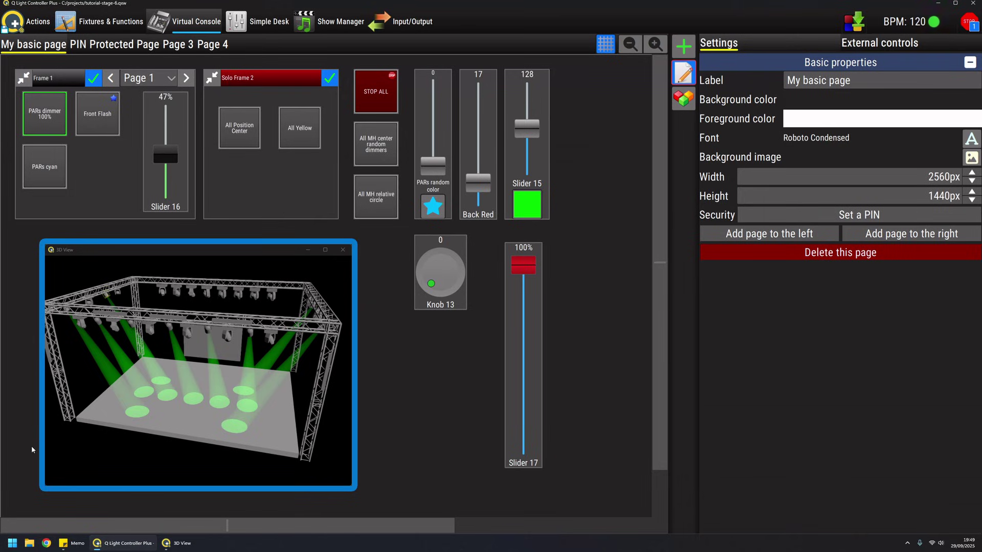
{"action": "left_click", "coordinate": [538, 302]}
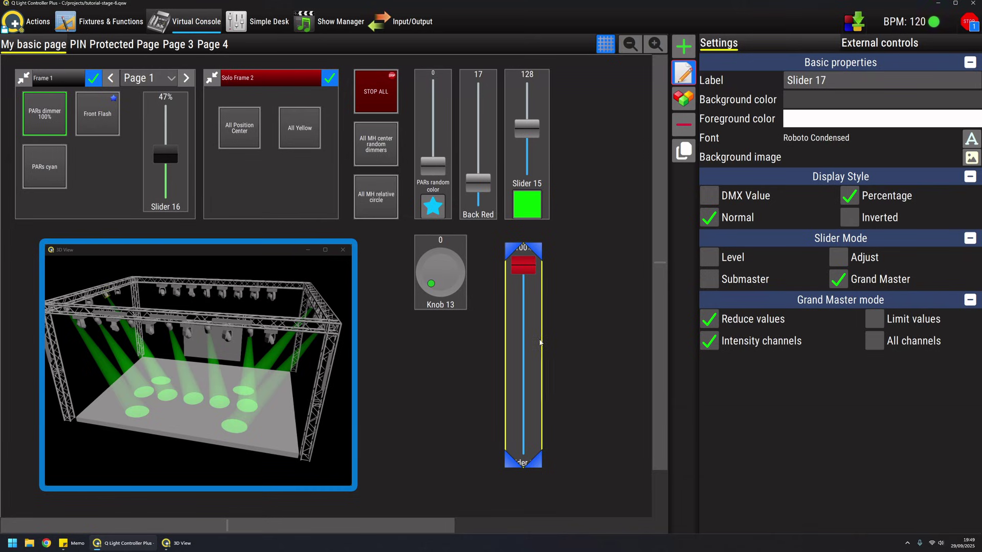
{"action": "mouse_move", "coordinate": [540, 462]}
{"action": "left_mouse_down"}
{"action": "mouse_move", "coordinate": [548, 407]}
{"action": "mouse_move", "coordinate": [578, 338]}
{"action": "mouse_move", "coordinate": [548, 306]}
{"action": "mouse_move", "coordinate": [533, 335]}
{"action": "mouse_move", "coordinate": [538, 464]}
{"action": "left_mouse_up"}
Flip Frame 1 to its empty Page 2 and return to widget edit mode.
{"action": "left_click", "coordinate": [128, 169]}
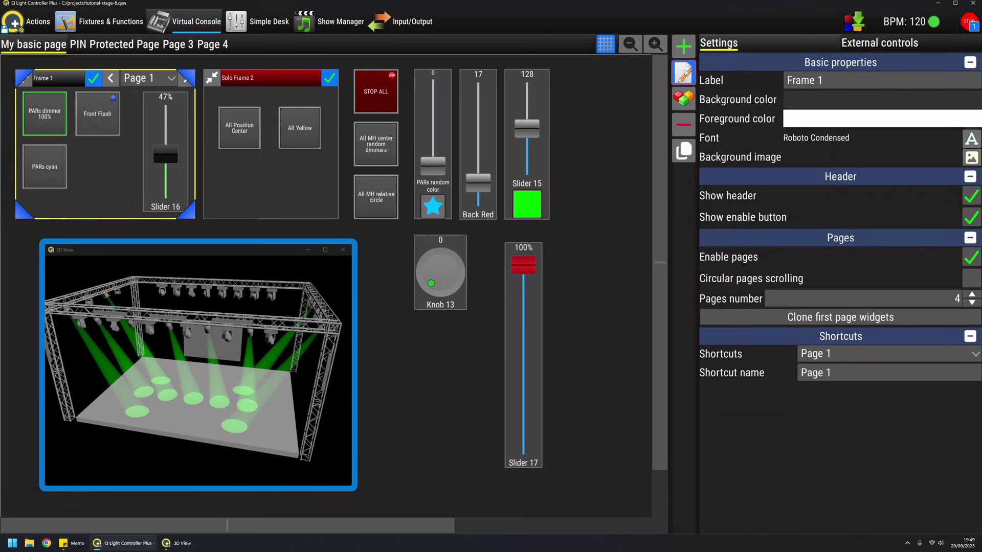
{"action": "left_click", "coordinate": [683, 73]}
{"action": "left_click", "coordinate": [186, 78]}
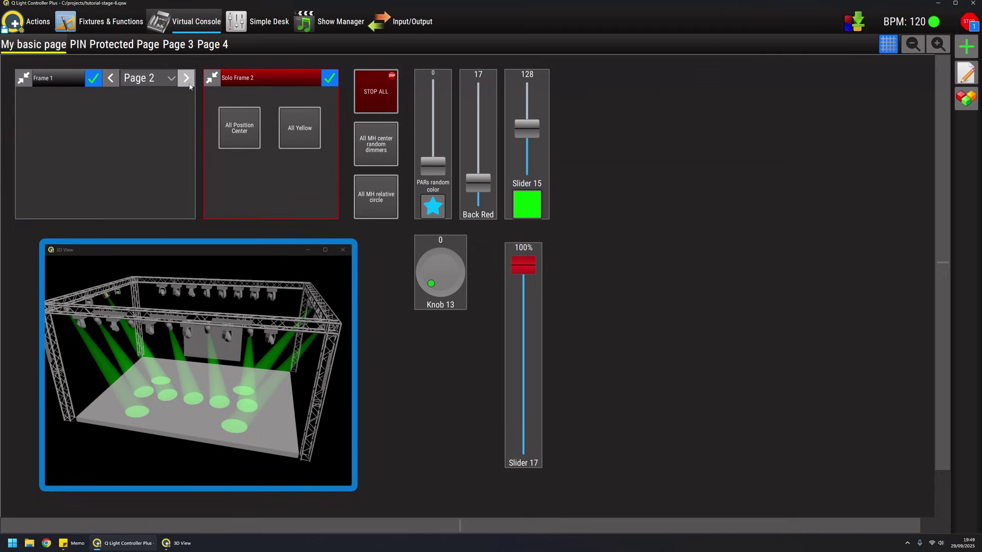
{"action": "left_click", "coordinate": [966, 73]}
Shorten Slider 17 and move it onto Frame 1's Page 2, then leave edit mode.
{"action": "left_click", "coordinate": [540, 458]}
{"action": "left_click_drag", "start_coordinate": [536, 462], "coordinate": [529, 351]}
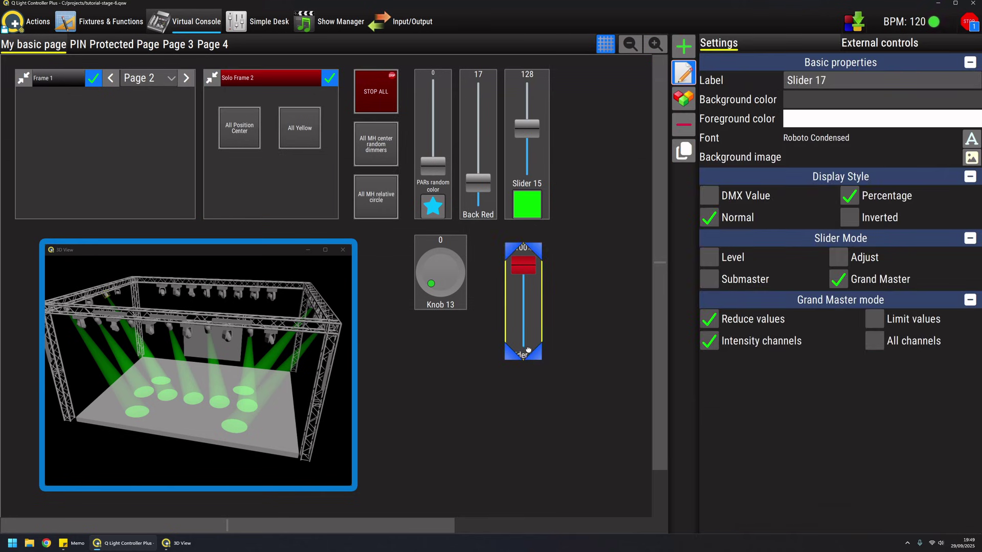
{"action": "left_click_drag", "start_coordinate": [526, 292], "coordinate": [51, 142]}
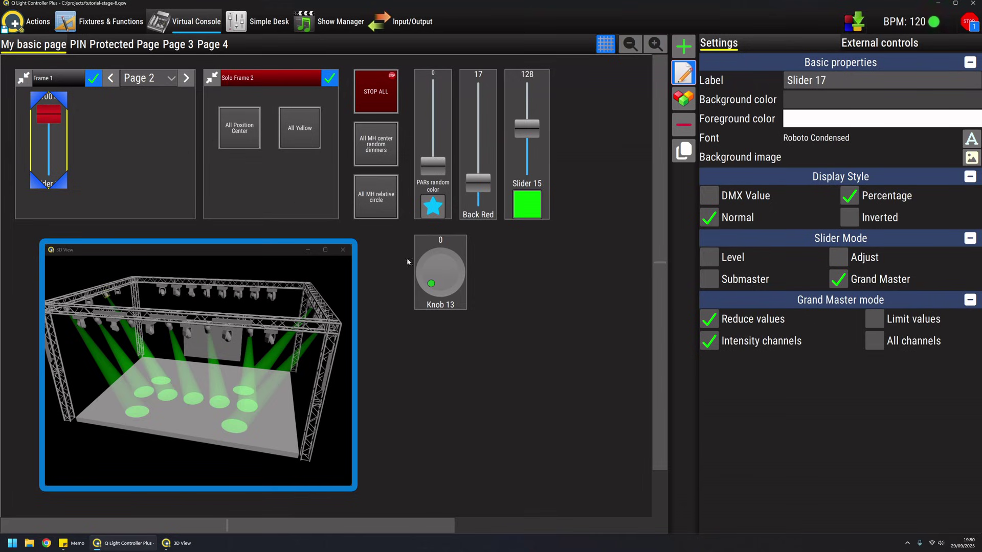
{"action": "left_click", "coordinate": [536, 273]}
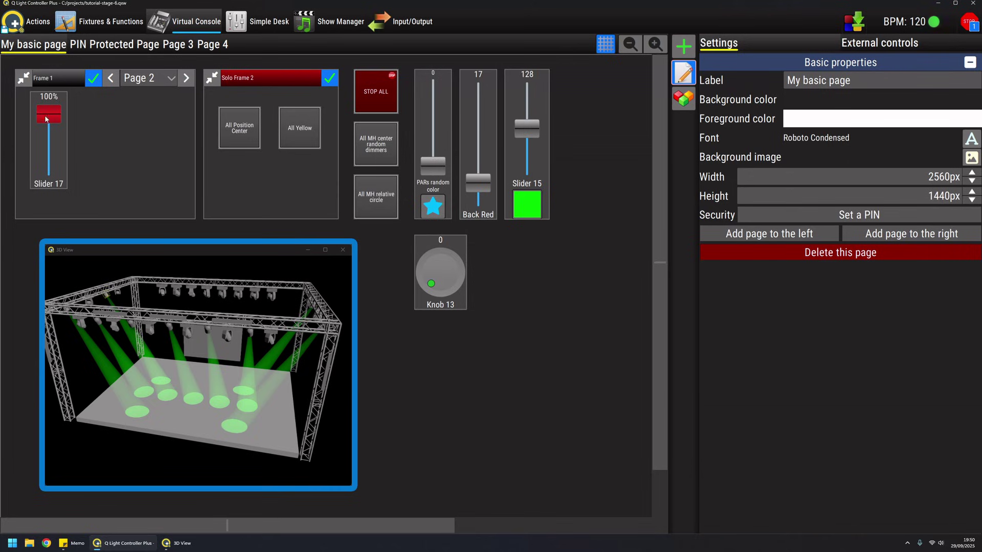
{"action": "left_click", "coordinate": [127, 153]}
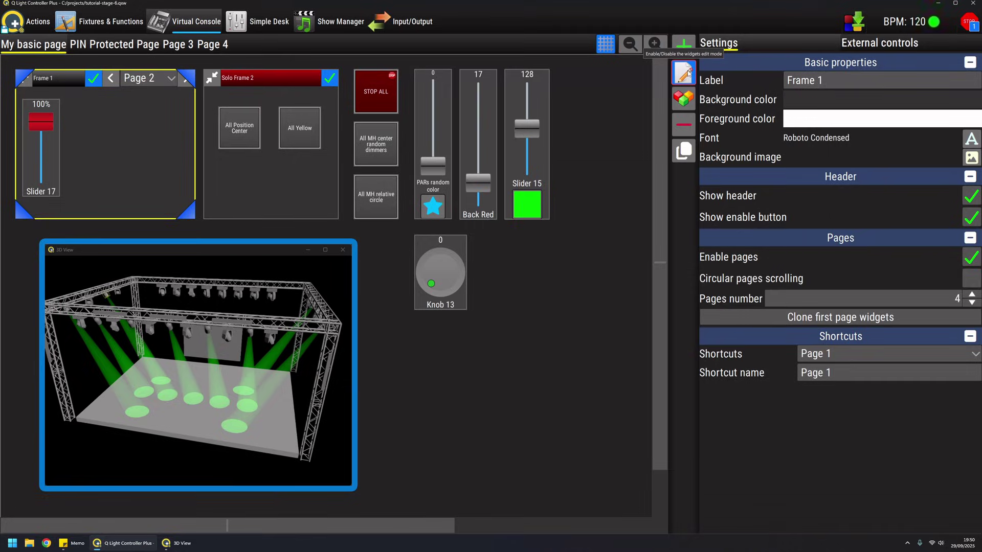
{"action": "left_click", "coordinate": [687, 73]}
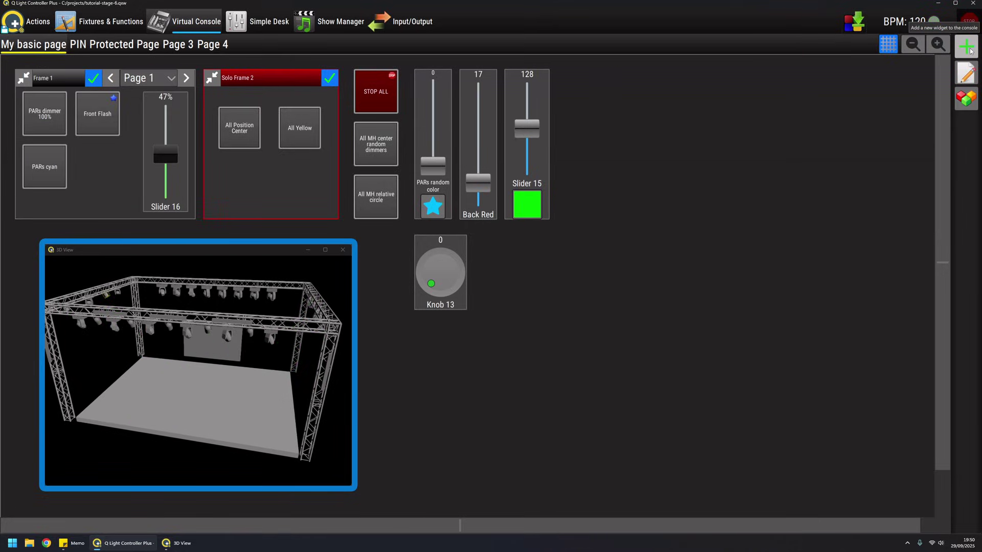
Show the Input/Output view with the Akai APC Mini mk2 patched to Universe 2.
{"action": "left_click", "coordinate": [966, 74]}
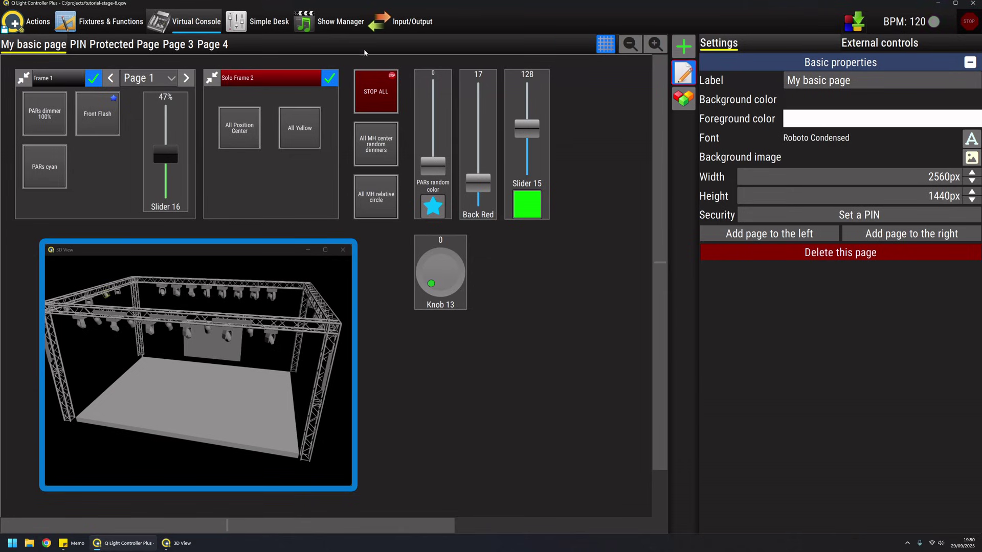
{"action": "left_click", "coordinate": [409, 21]}
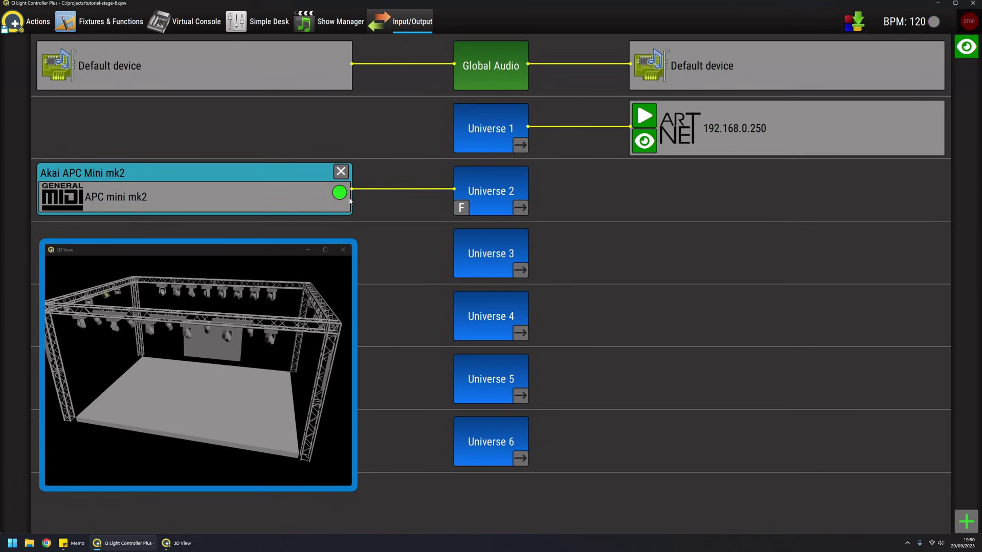
Go back to the Virtual Console in edit mode and select the PARs dimmer 100% button.
{"action": "left_click", "coordinate": [191, 21]}
{"action": "left_click", "coordinate": [966, 73]}
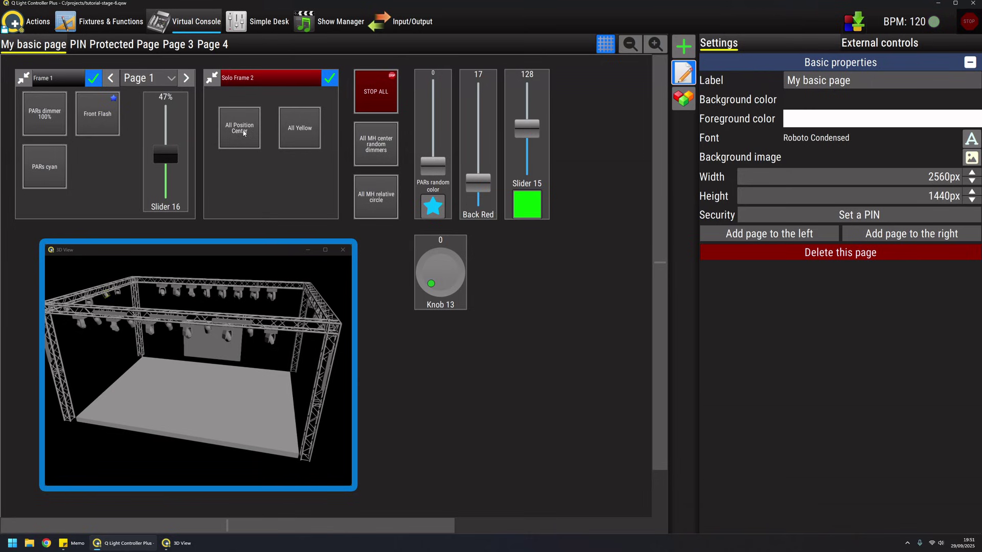
{"action": "left_click", "coordinate": [39, 125]}
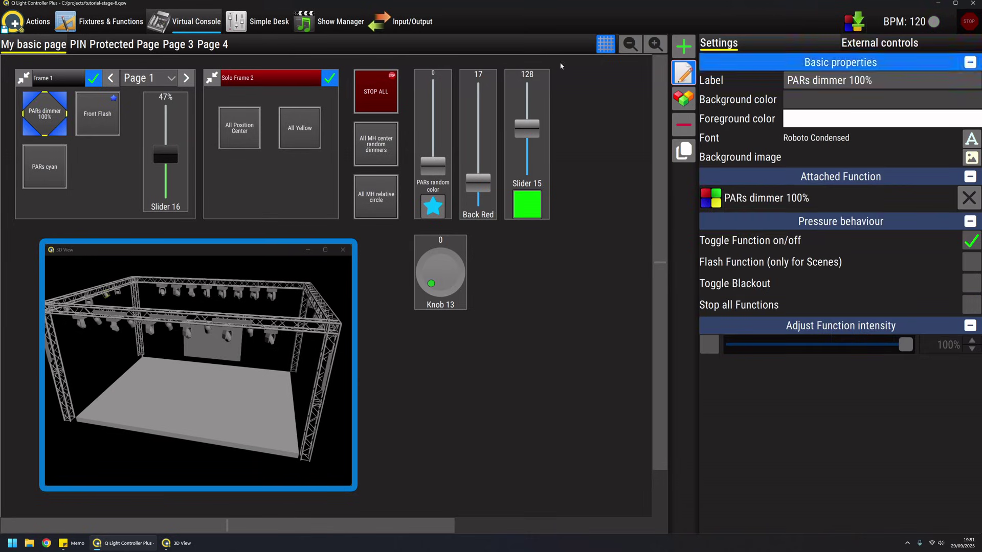
Add APC Mini mk2 Buttons 1-1 and 4-1 as the button's external inputs, then exit edit mode.
{"action": "left_click", "coordinate": [889, 45]}
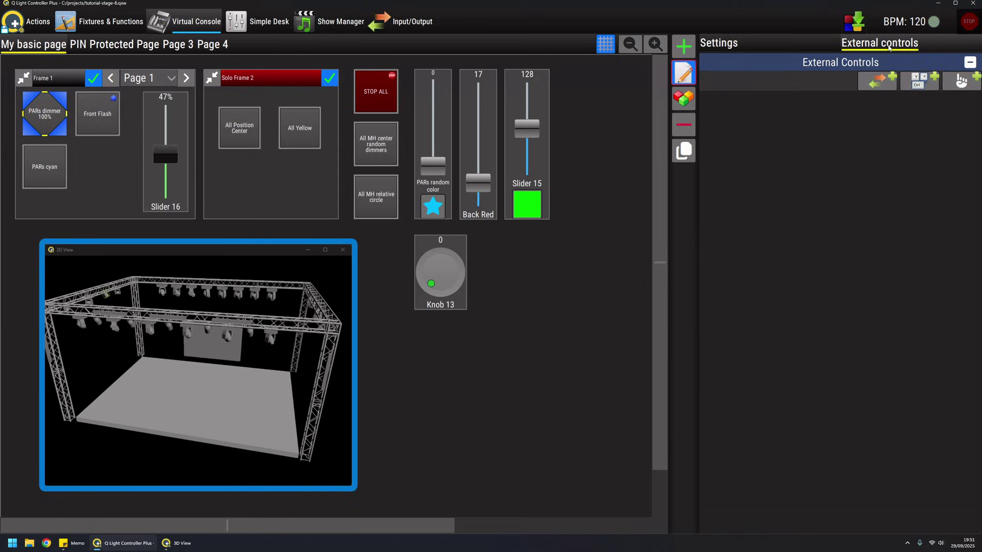
{"action": "left_click", "coordinate": [876, 85]}
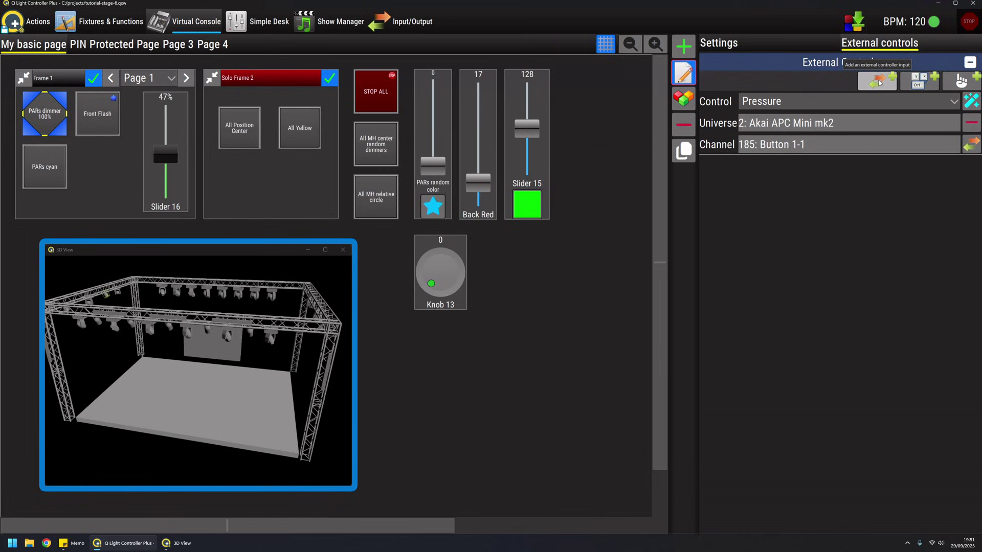
{"action": "left_click", "coordinate": [879, 82]}
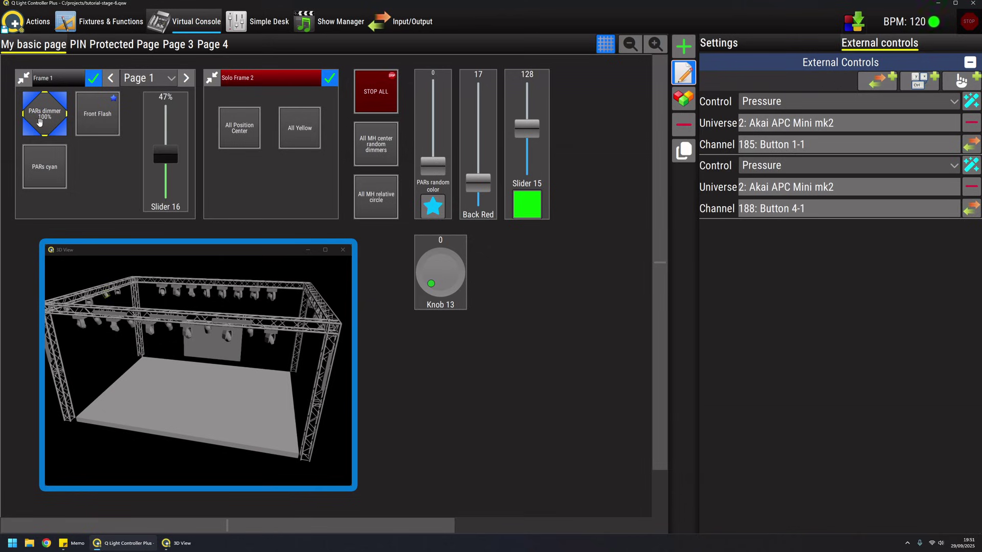
{"action": "key", "text": "ctrl+e"}
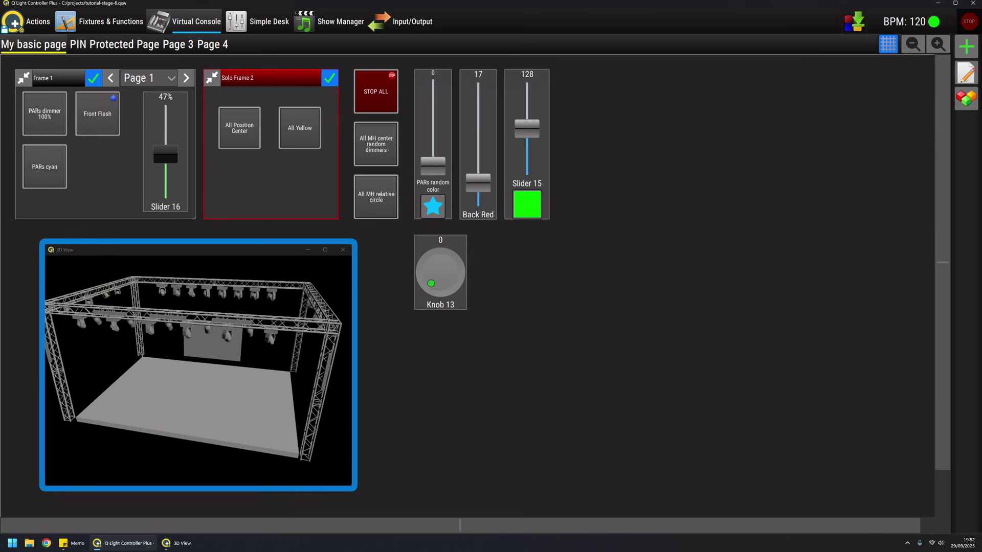
Give Slider 16 the APC Mini mk2 Slider 1 fader (channel 49) as input, removing the empty extra row.
{"action": "left_click", "coordinate": [966, 73]}
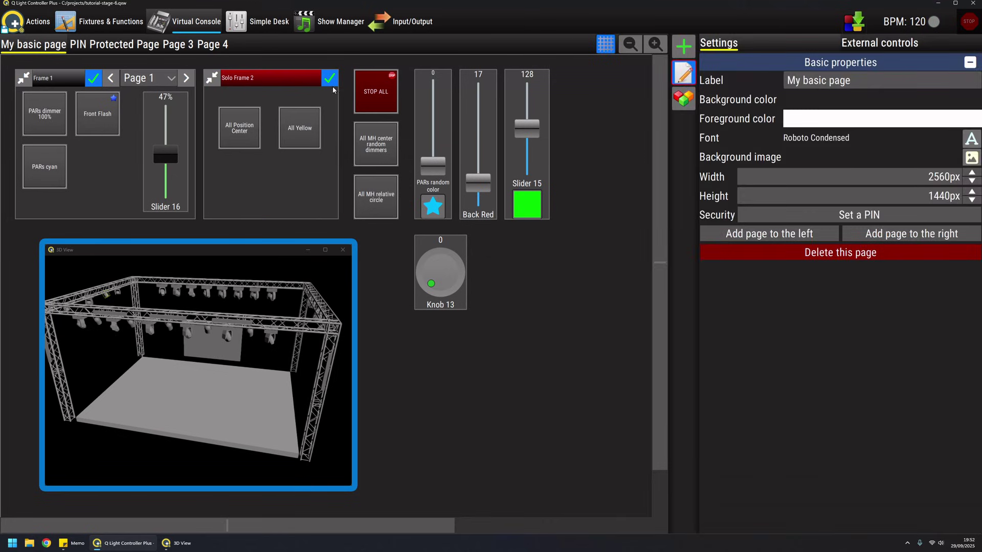
{"action": "left_click", "coordinate": [177, 115]}
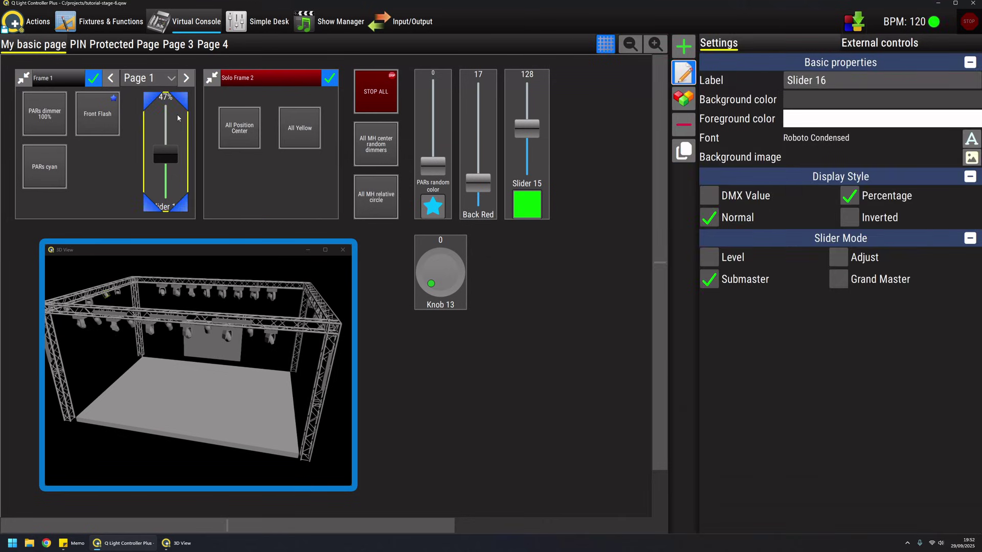
{"action": "left_click", "coordinate": [912, 46]}
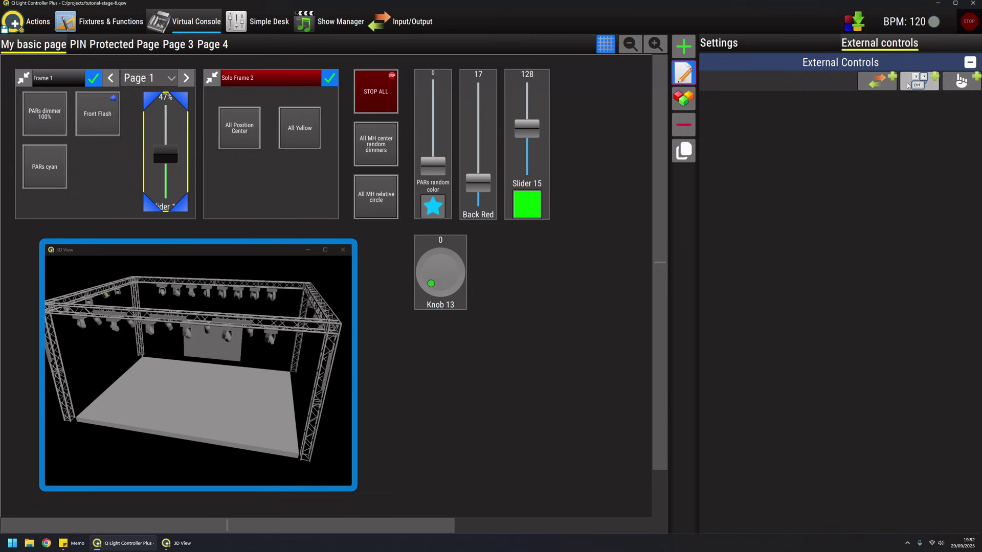
{"action": "left_click", "coordinate": [876, 82]}
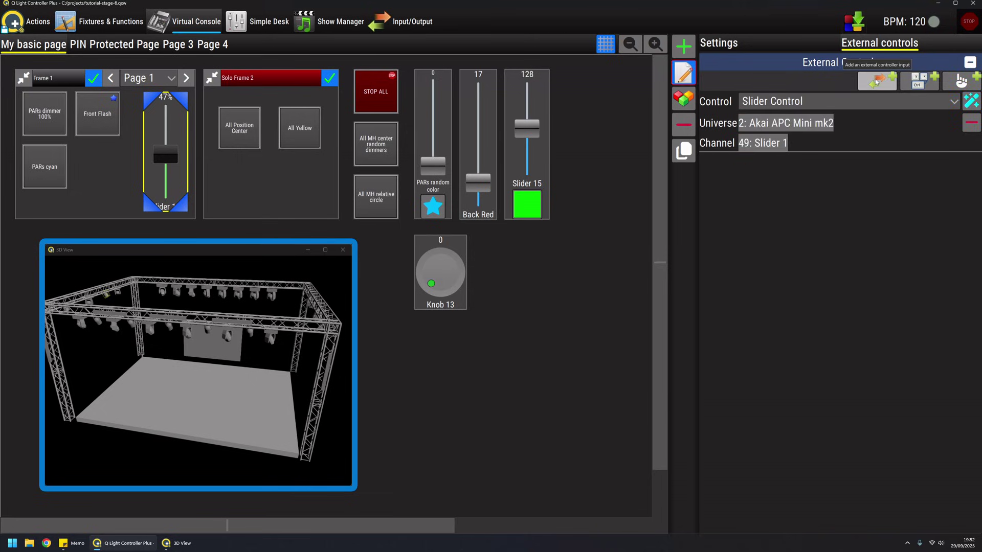
{"action": "left_click", "coordinate": [876, 81]}
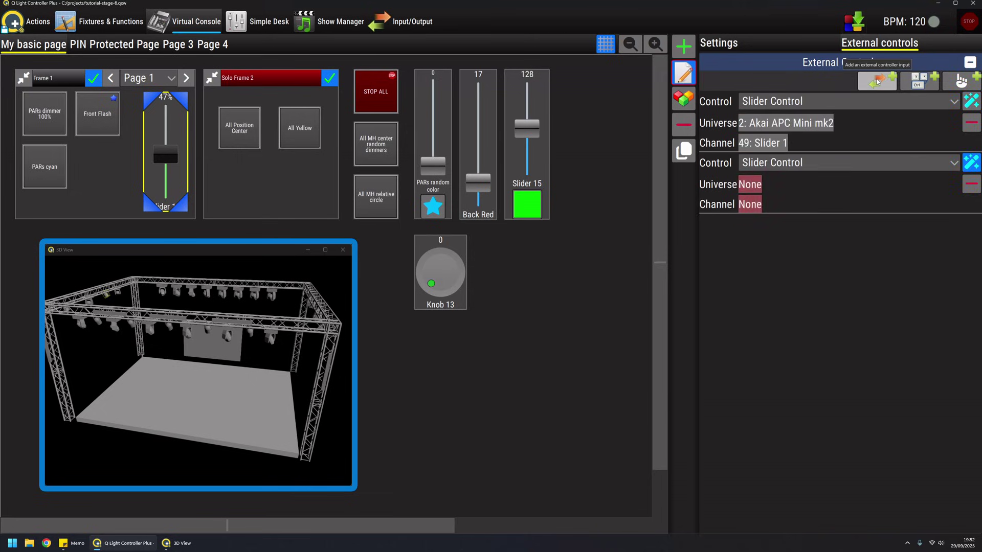
{"action": "left_click", "coordinate": [971, 184]}
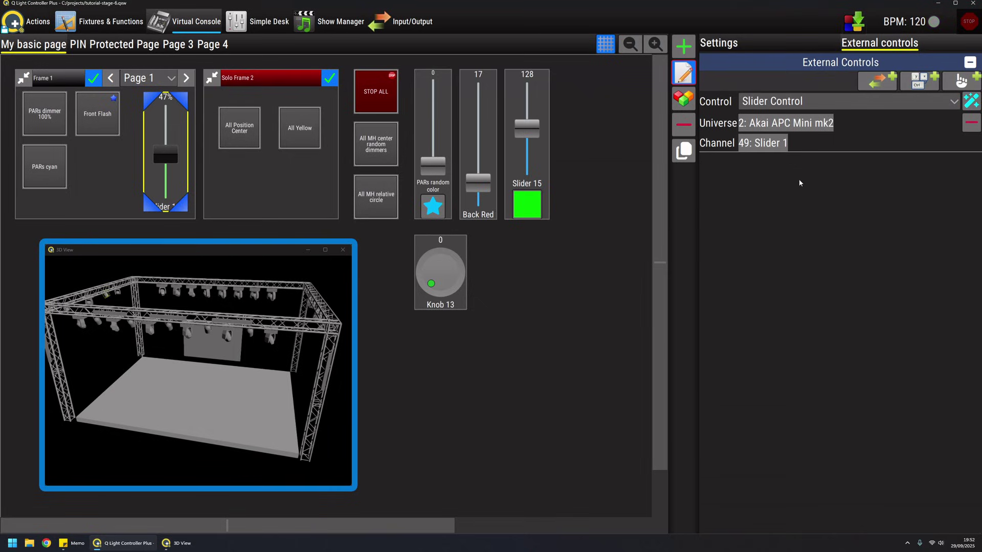
Leave widget edit mode so the Virtual Console returns to live operation.
{"action": "left_click", "coordinate": [684, 73]}
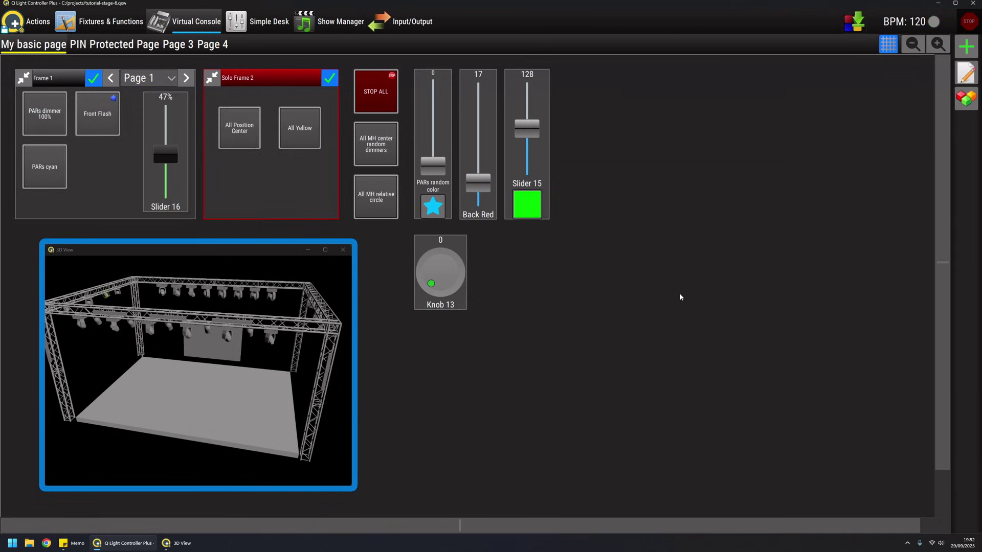